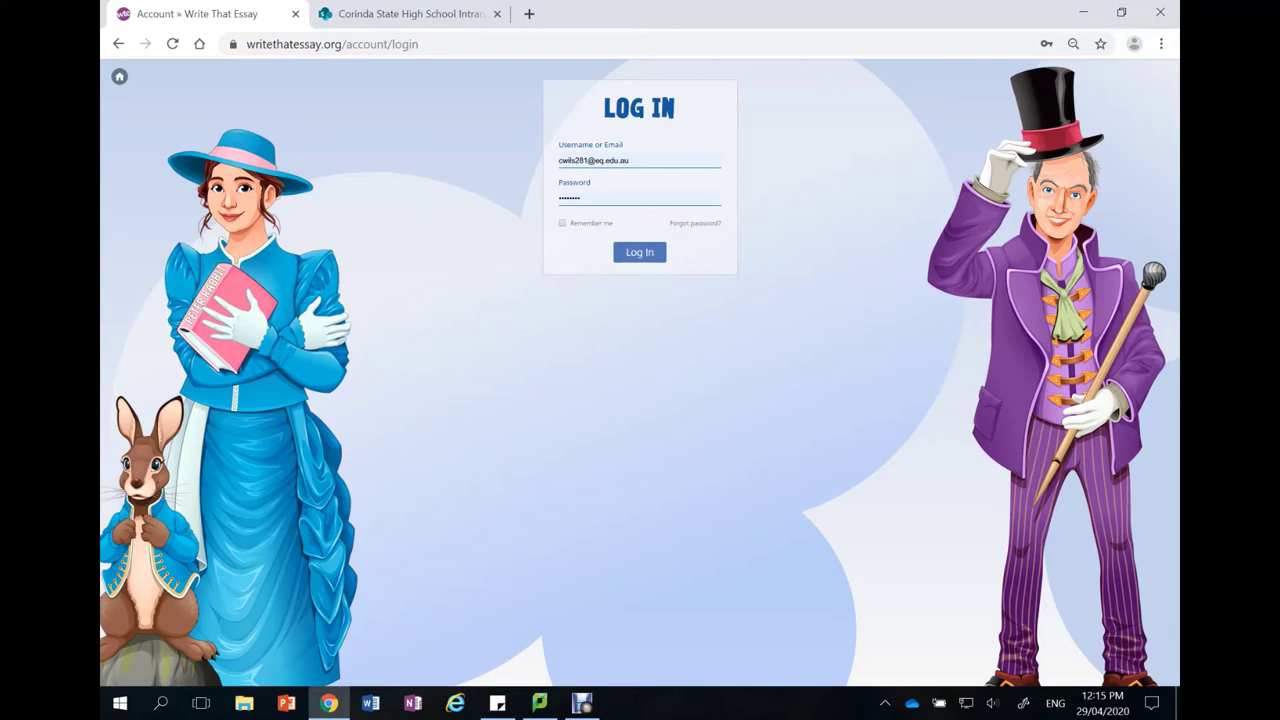
# - Log in to Write That Essay using the student's saved username and password
pyautogui.click(598, 160)
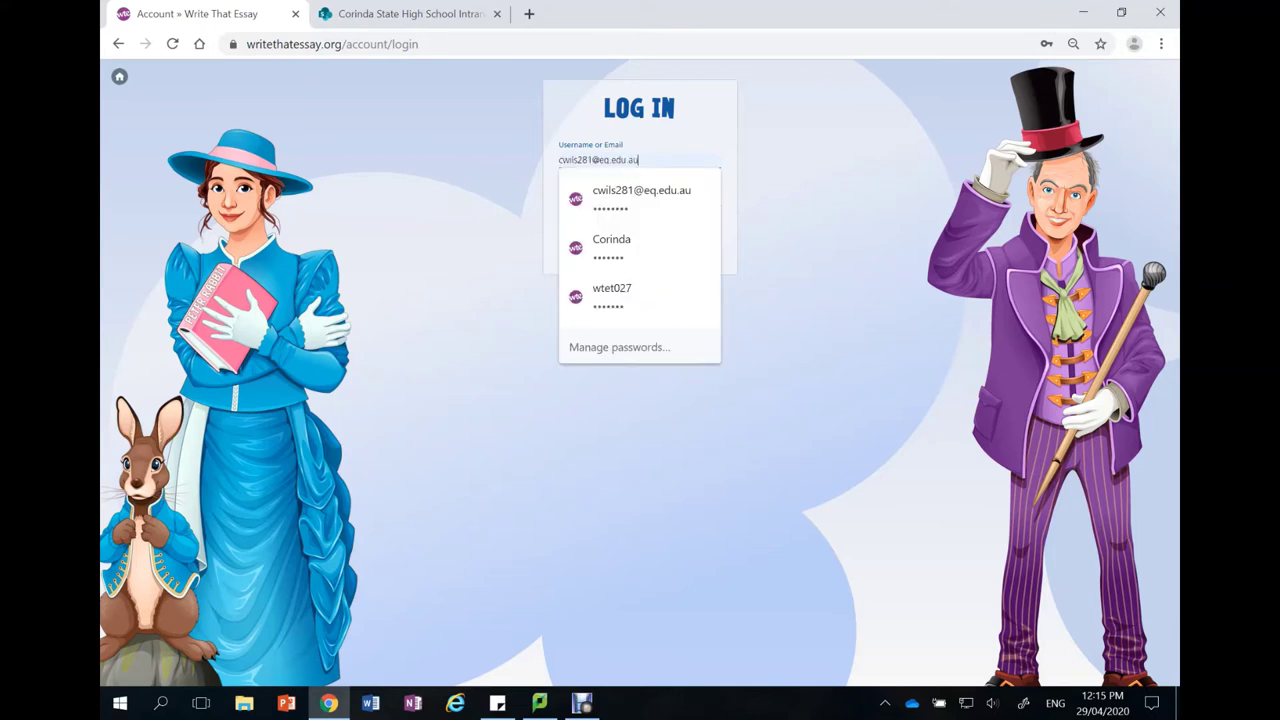
pyautogui.hotkey('ctrl', 'a')
pyautogui.press('Down')
pyautogui.press('Down')
pyautogui.press('Return')
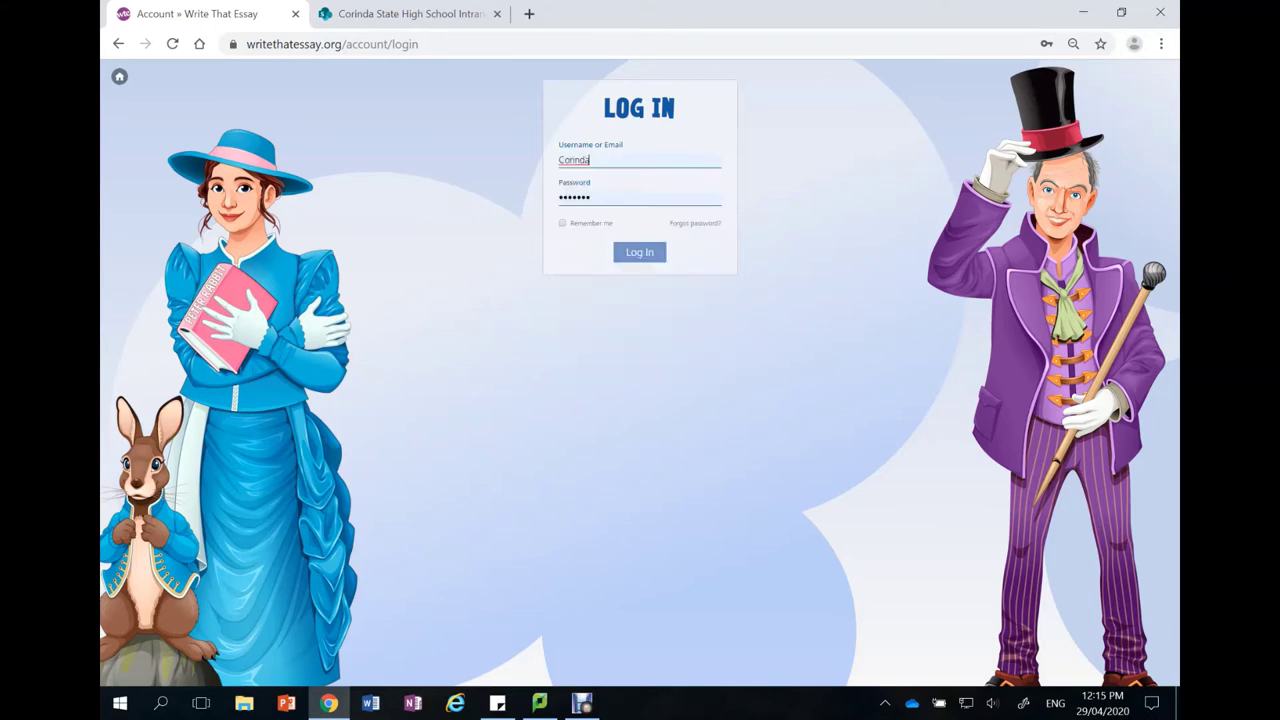
pyautogui.press('Return')
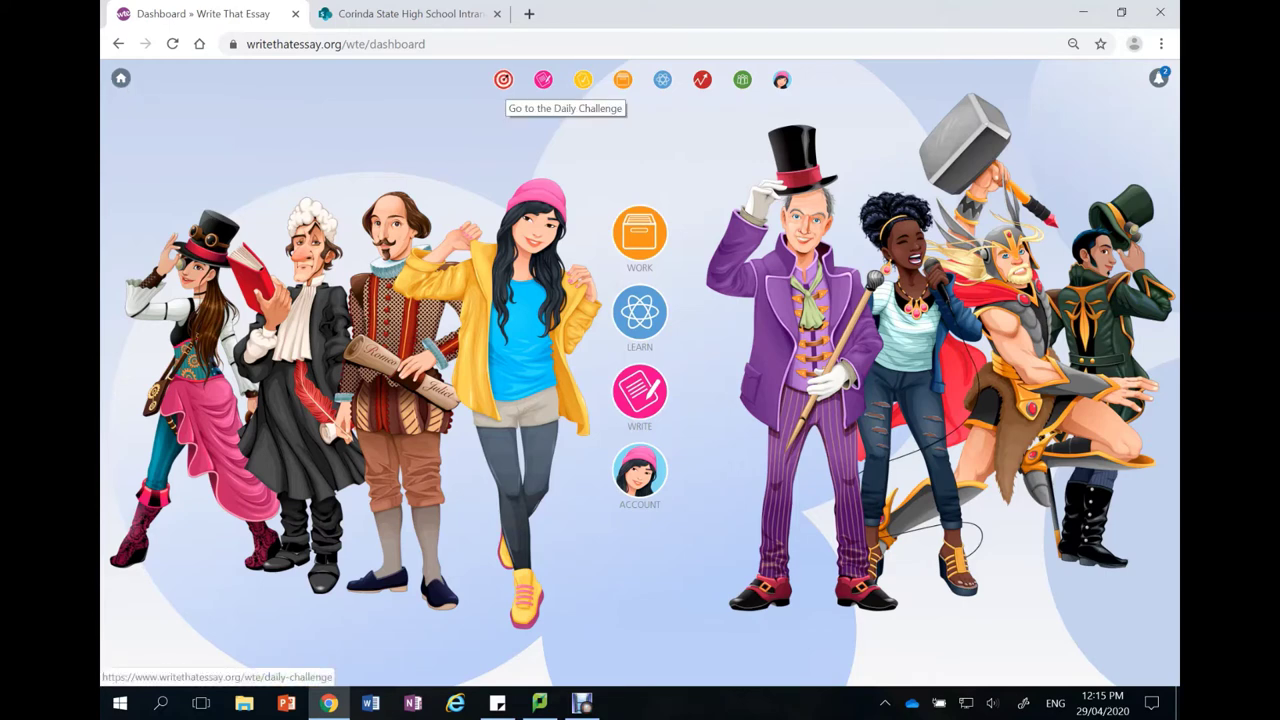
# - View the Weird Wednesday Daily Challenge about Nigel's Dad, then return to the dashboard
pyautogui.click(503, 79)
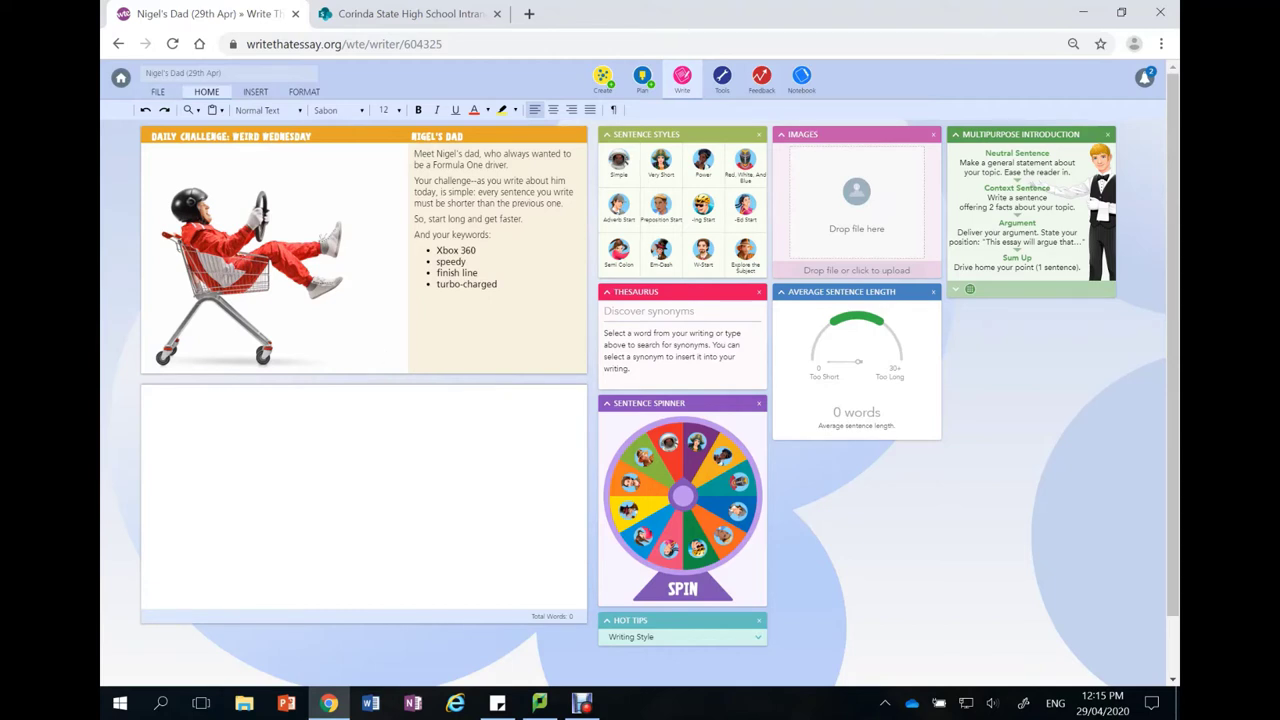
pyautogui.click(120, 77)
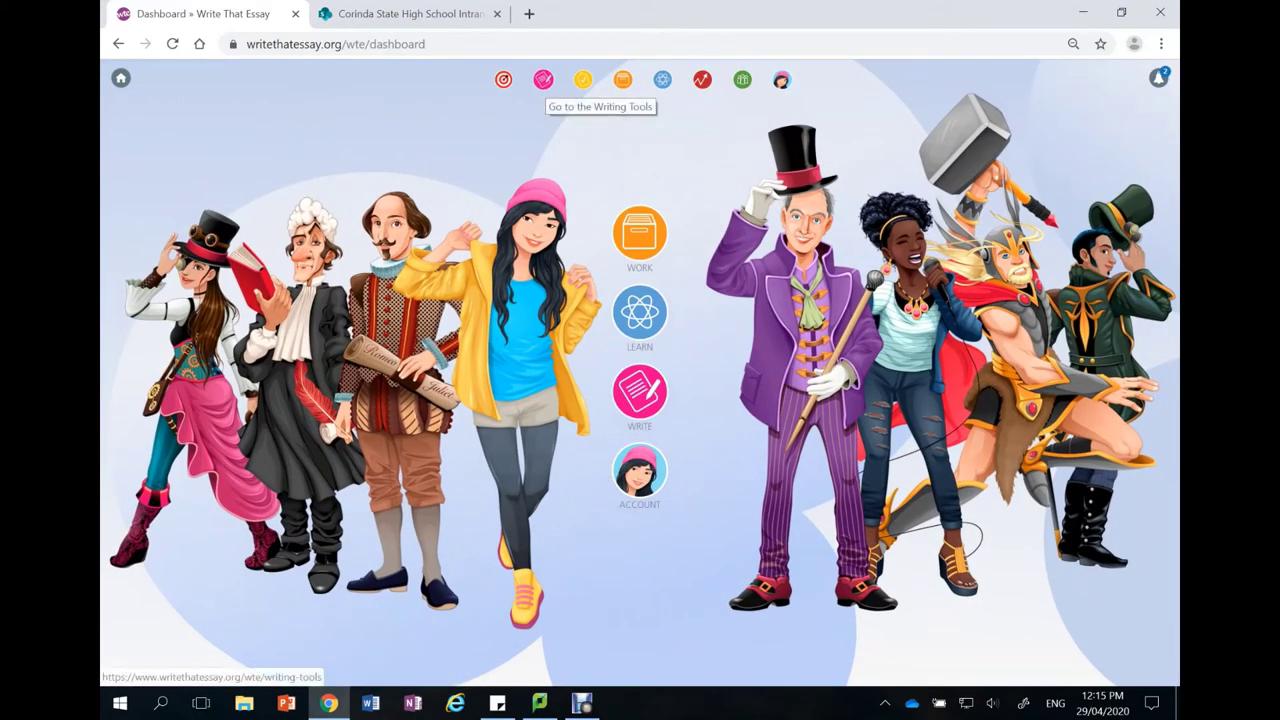
# - Start a new untitled Sentence Builder document from the writing tools
pyautogui.click(543, 79)
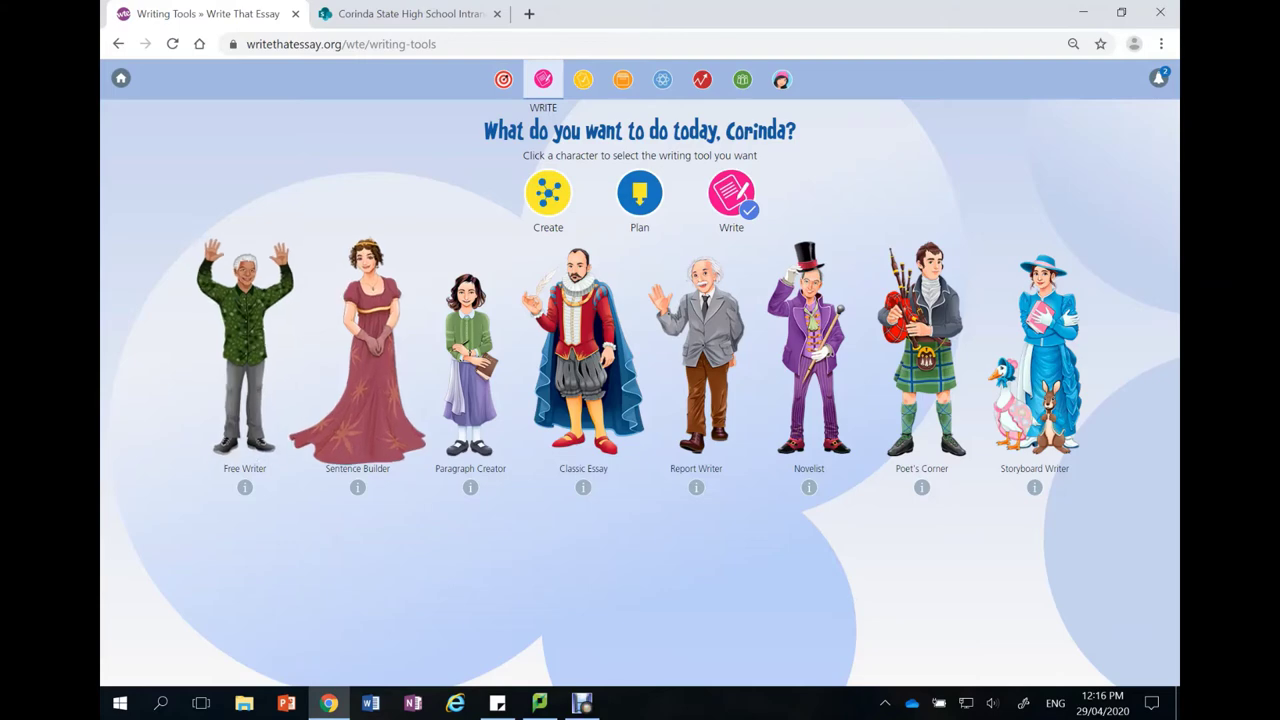
pyautogui.click(357, 350)
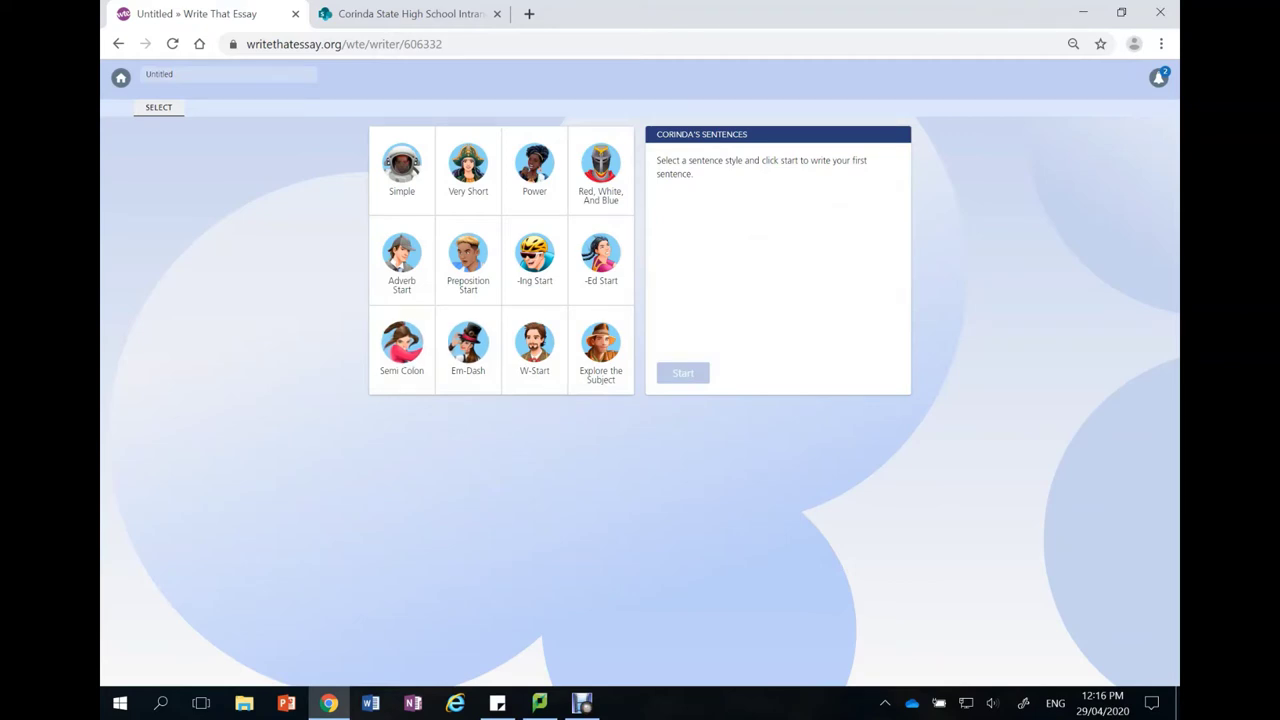
# - Open the Em-Dash sentence drafting prompt, then go back to the main dashboard
pyautogui.click(468, 343)
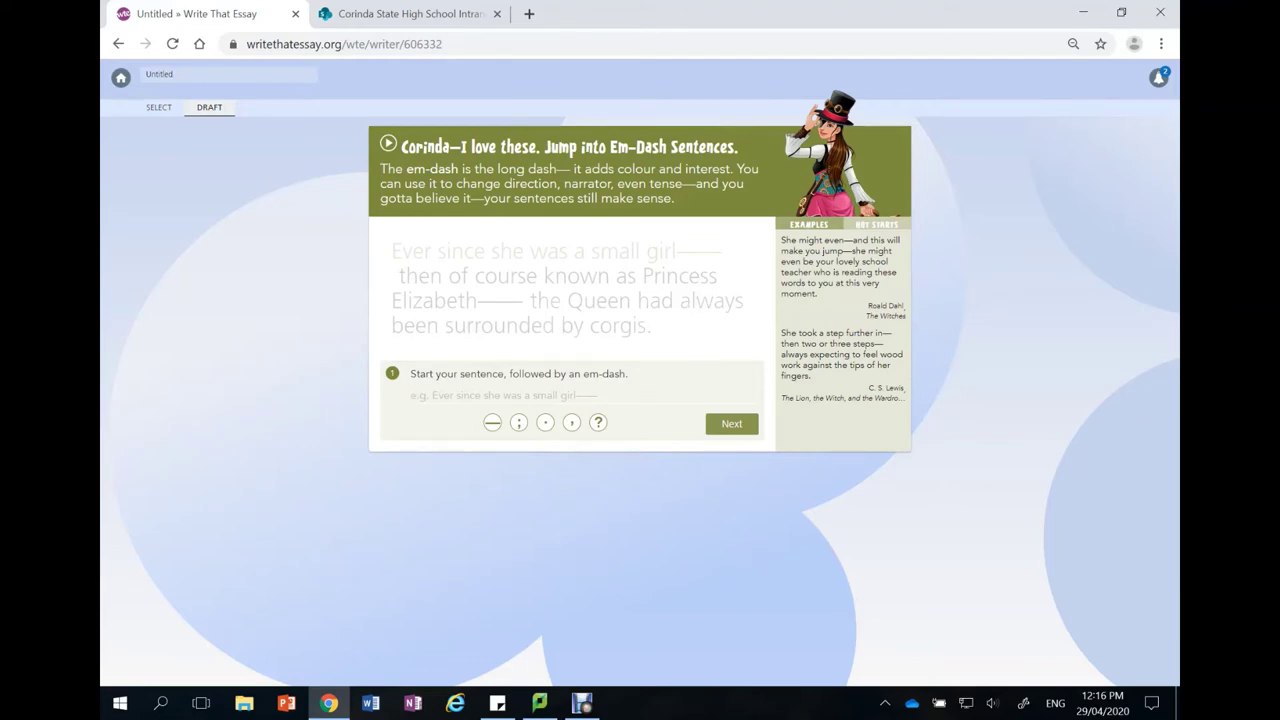
pyautogui.click(121, 78)
# - Choose Write from the Write menu, then open the Tasks page listing Reviewing a poem and Flexible learning
pyautogui.click(640, 470)
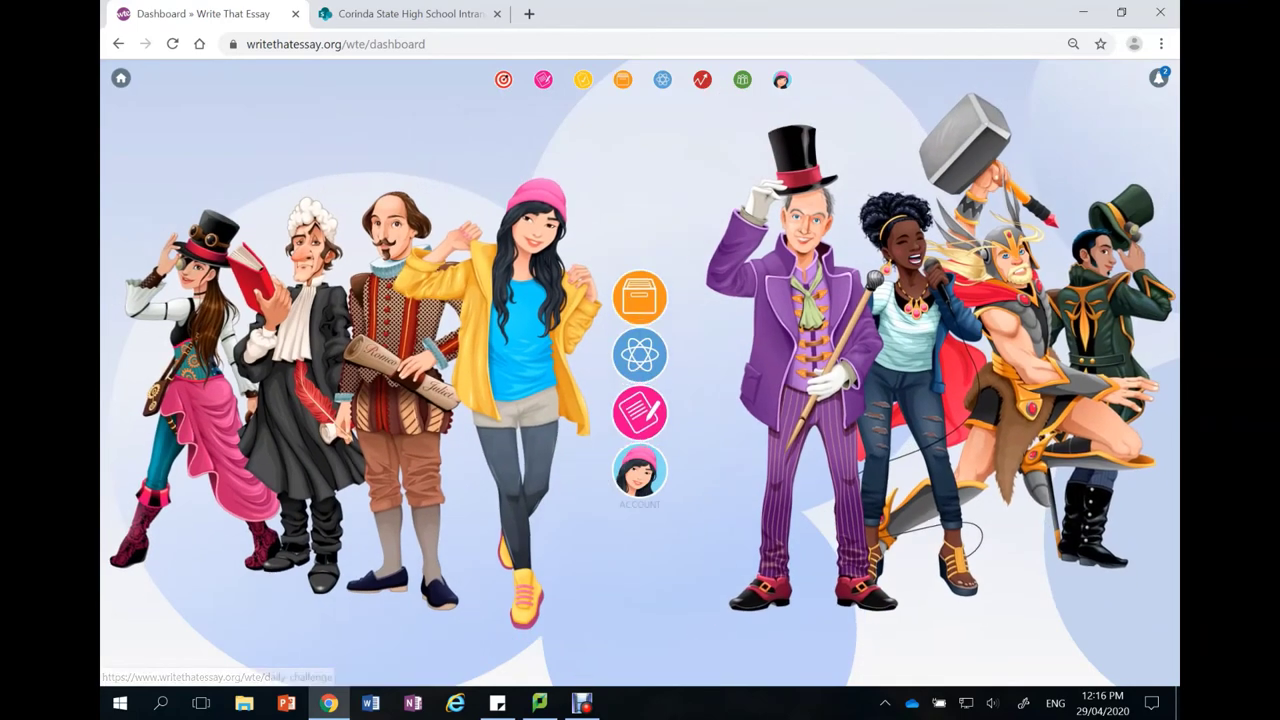
pyautogui.click(640, 395)
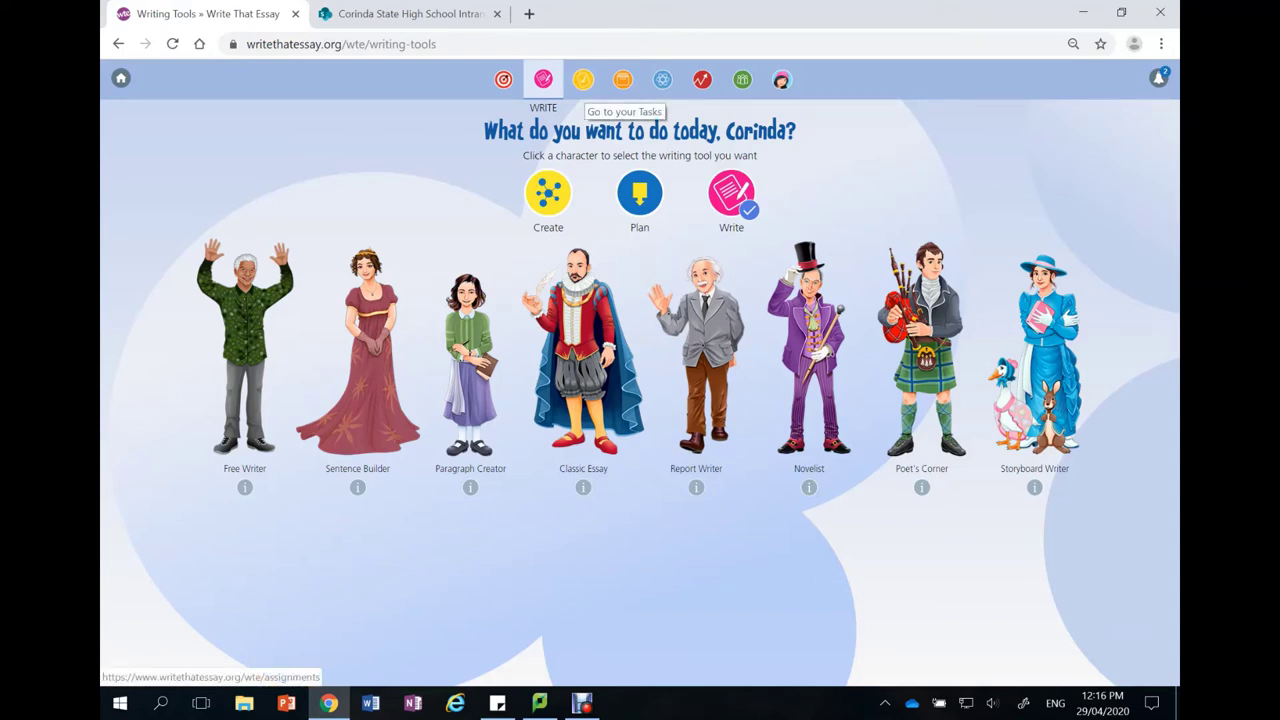
pyautogui.click(584, 84)
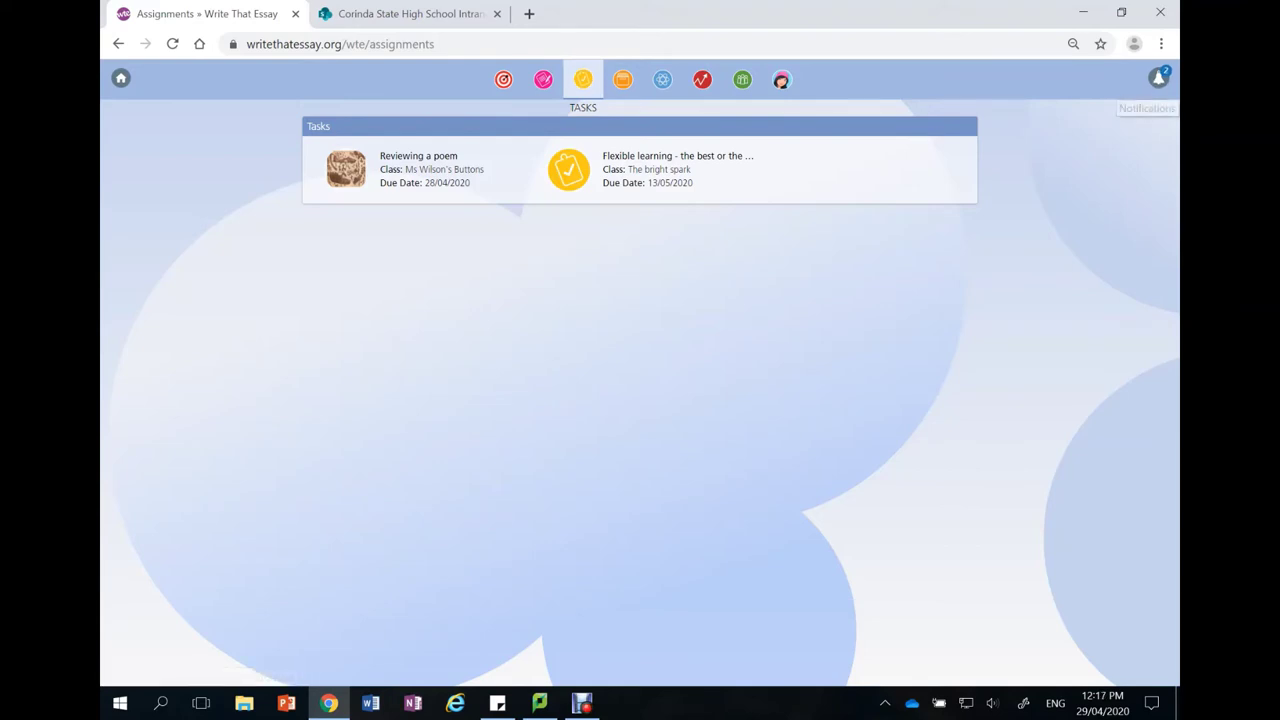
# - Check and dismiss the assignment notifications, then open the 'Flexible learning - the best or the worst?' task
pyautogui.click(1158, 78)
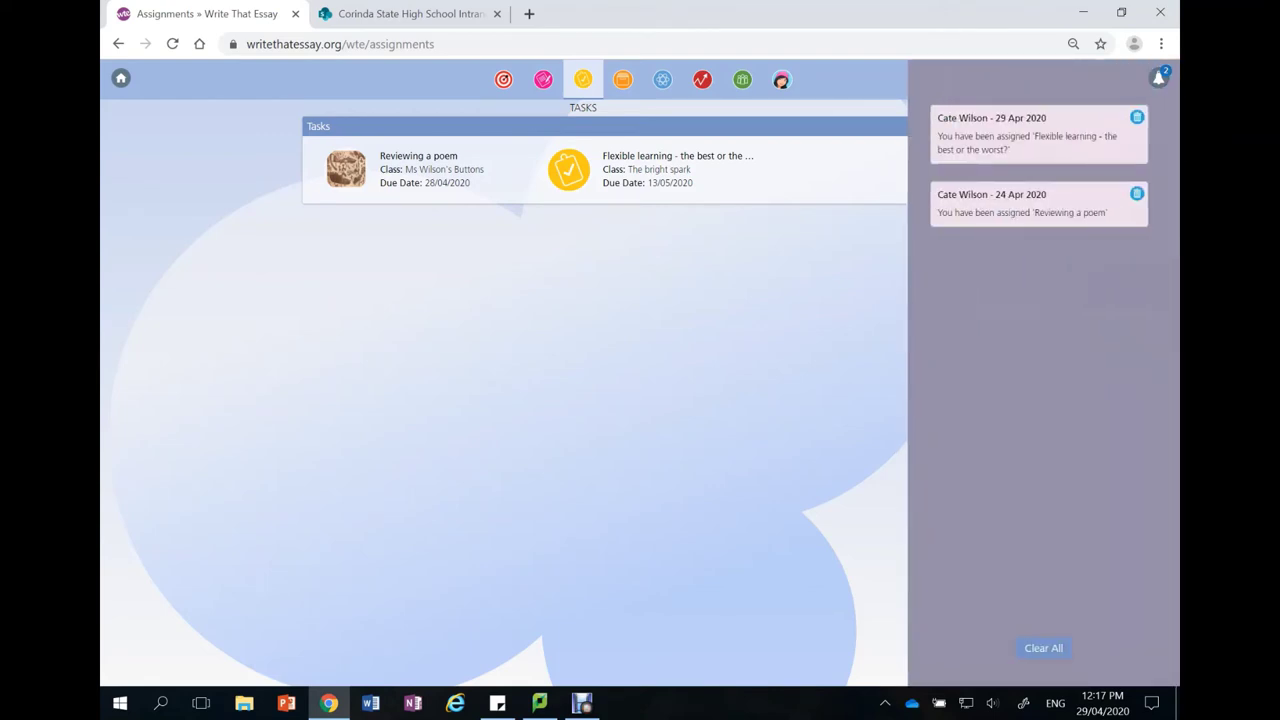
pyautogui.press('Escape')
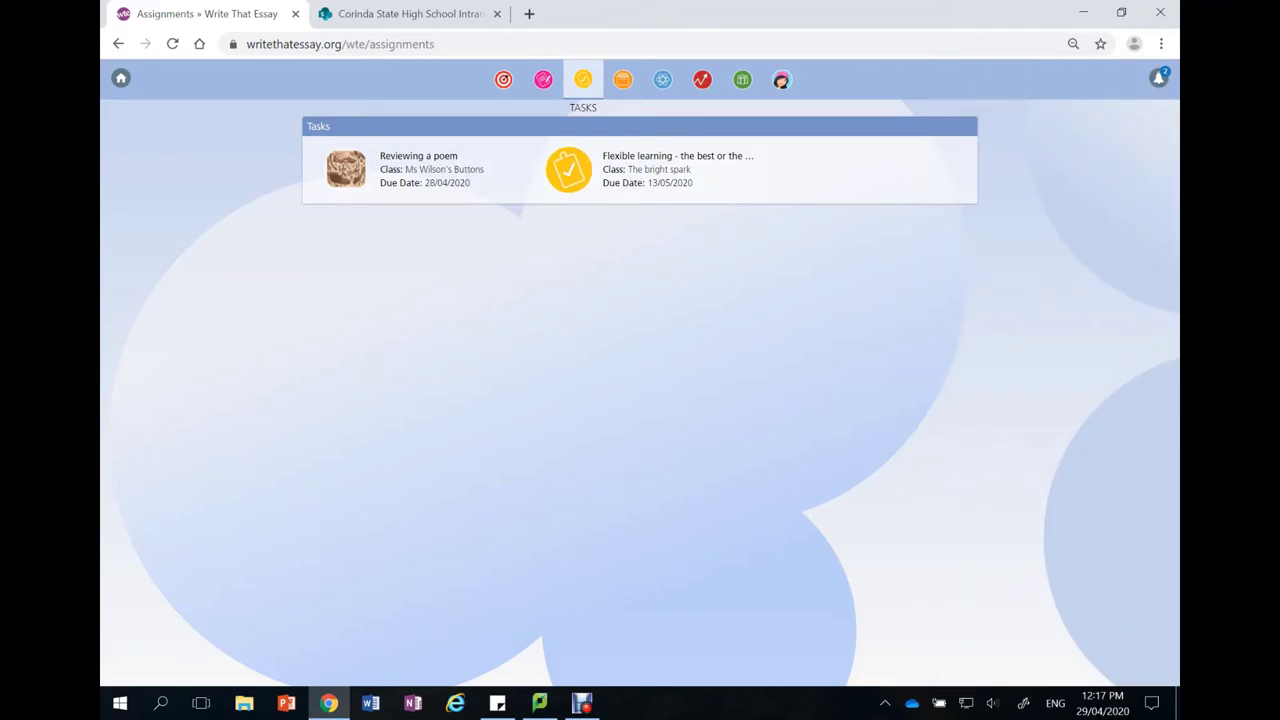
pyautogui.click(568, 170)
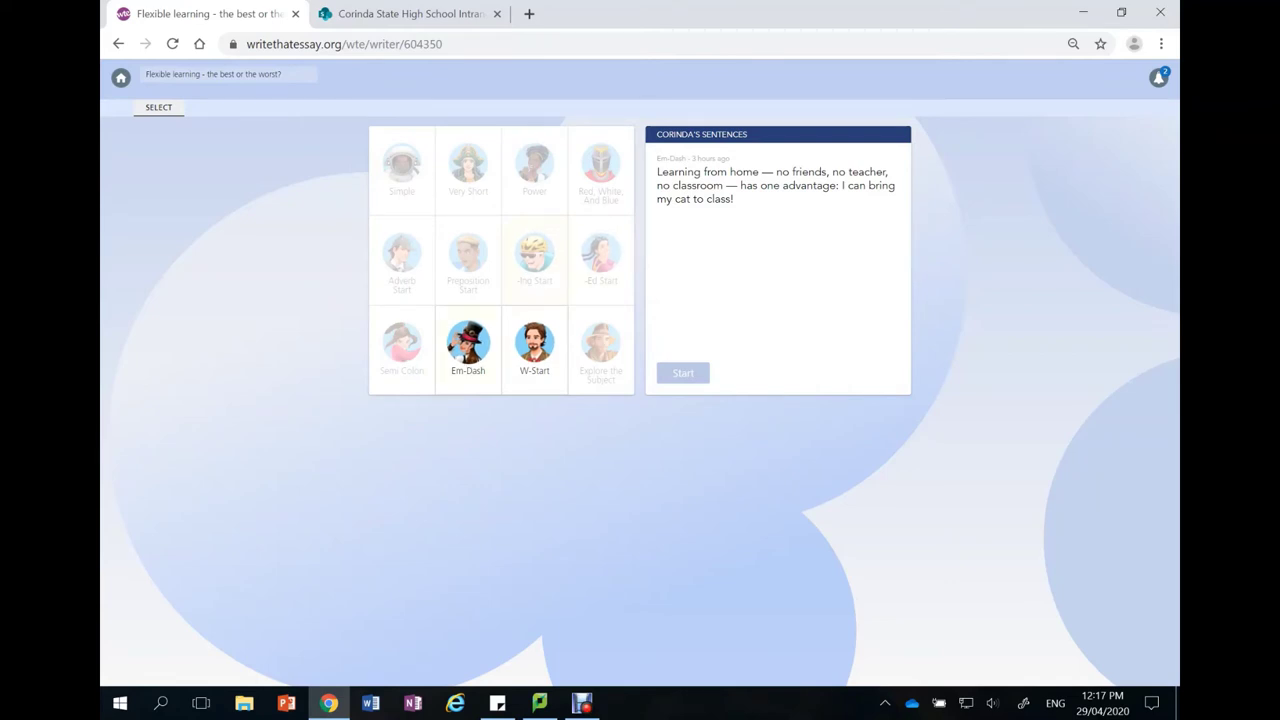
# - Start a W-Start sentence draft instead of Em-Dash, then return to the dashboard
pyautogui.click(468, 343)
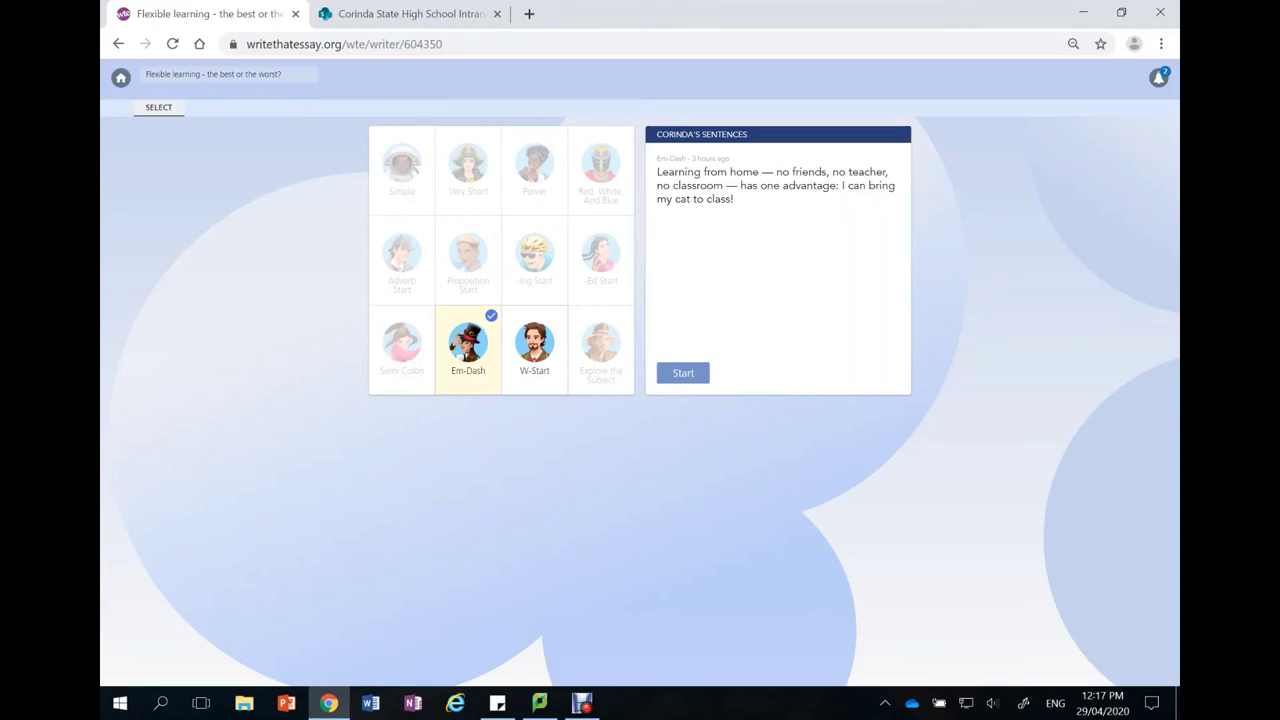
pyautogui.click(534, 345)
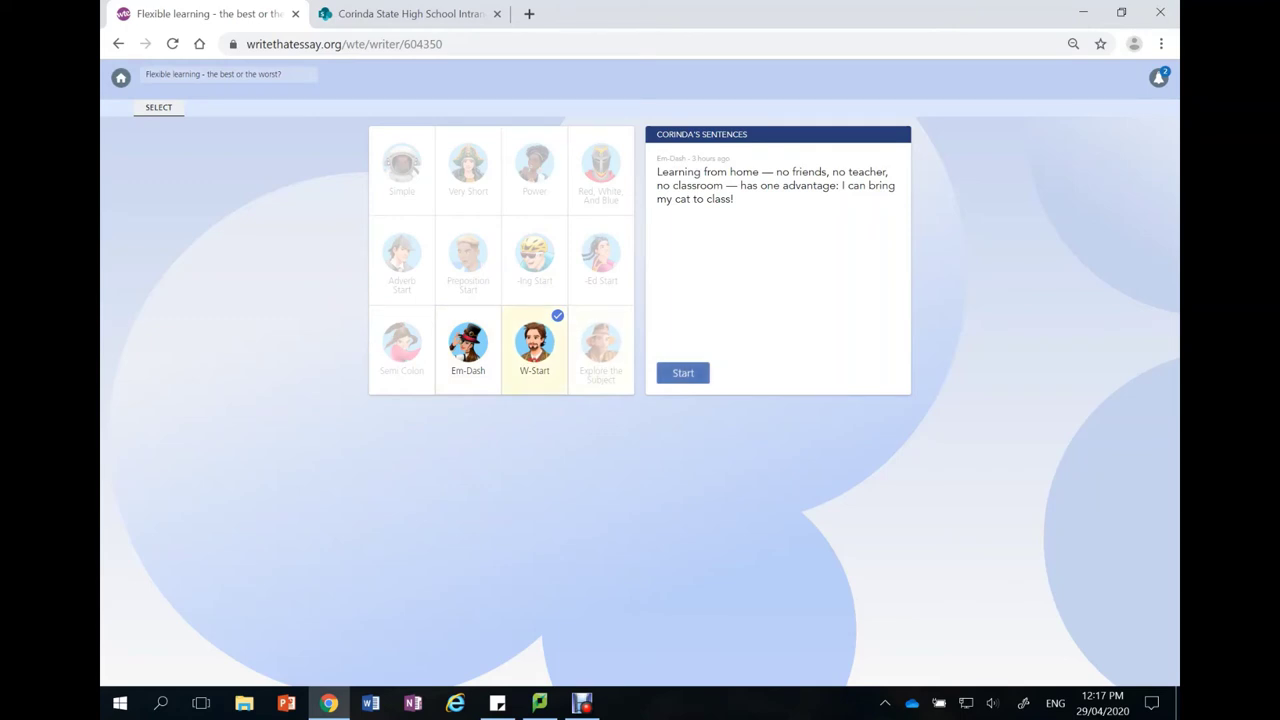
pyautogui.click(683, 372)
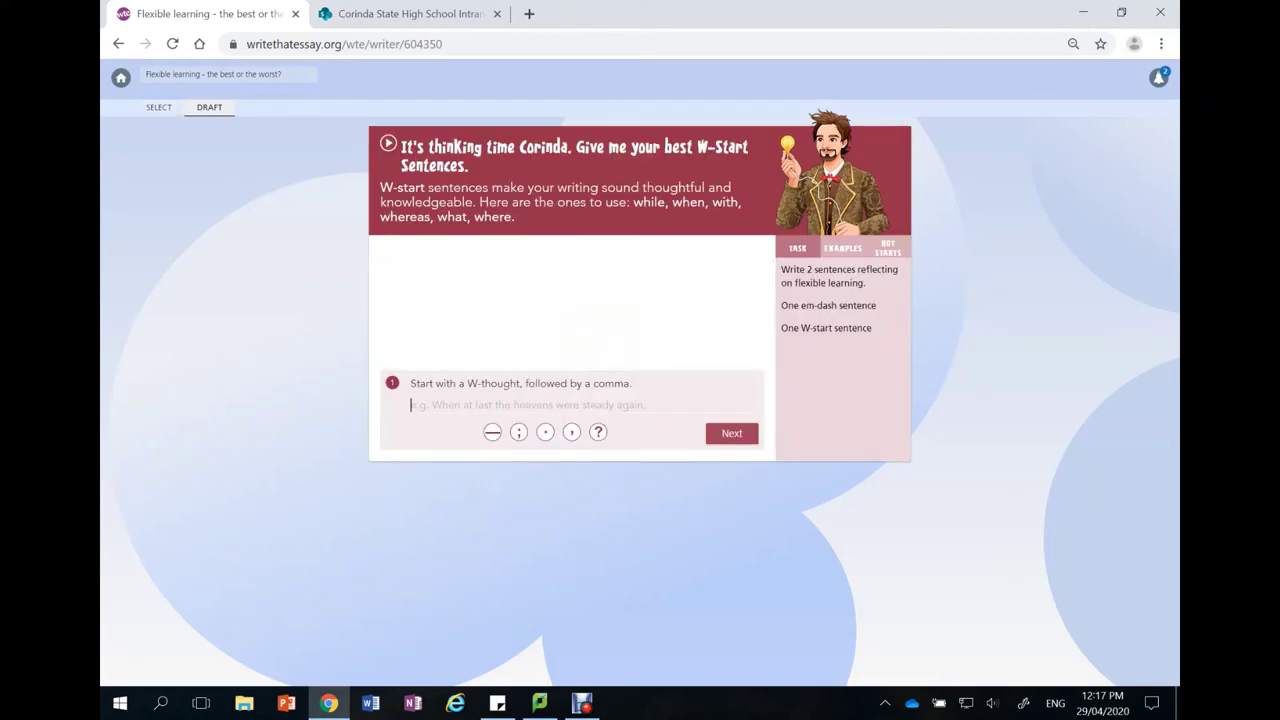
pyautogui.click(121, 78)
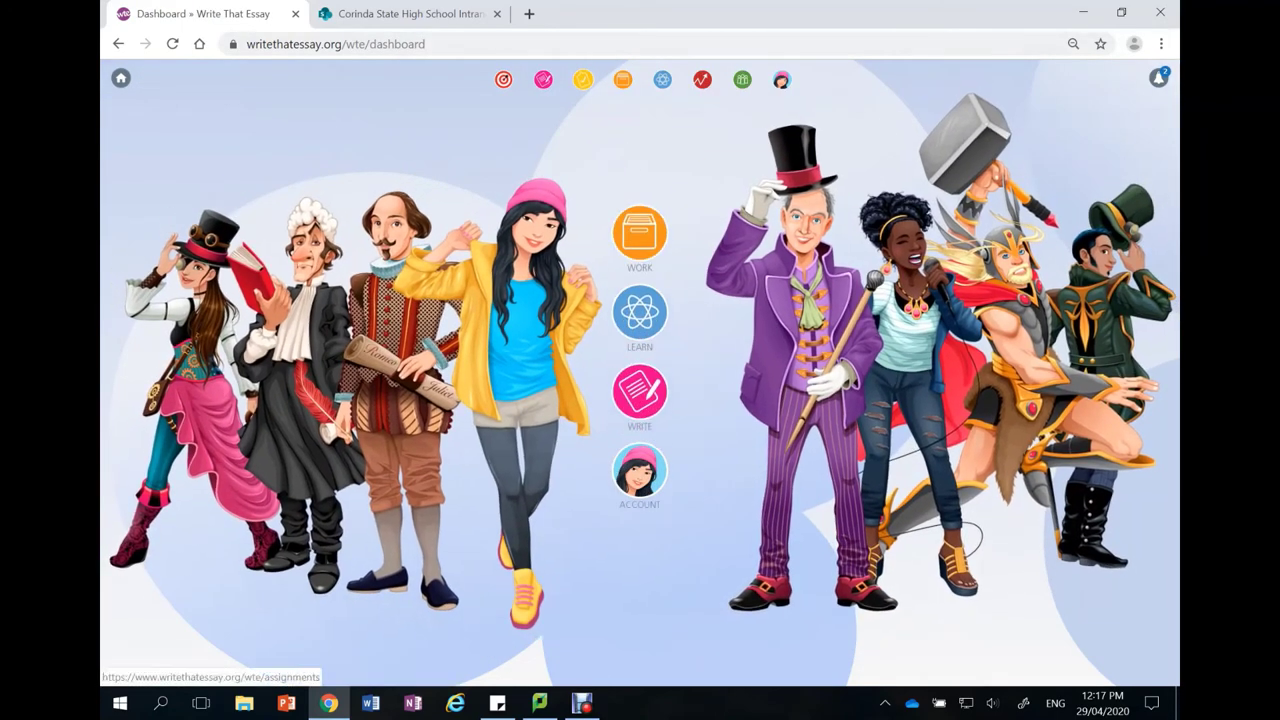
# - Open the Reviewing a poem task's Mind Map from the task list
pyautogui.click(583, 79)
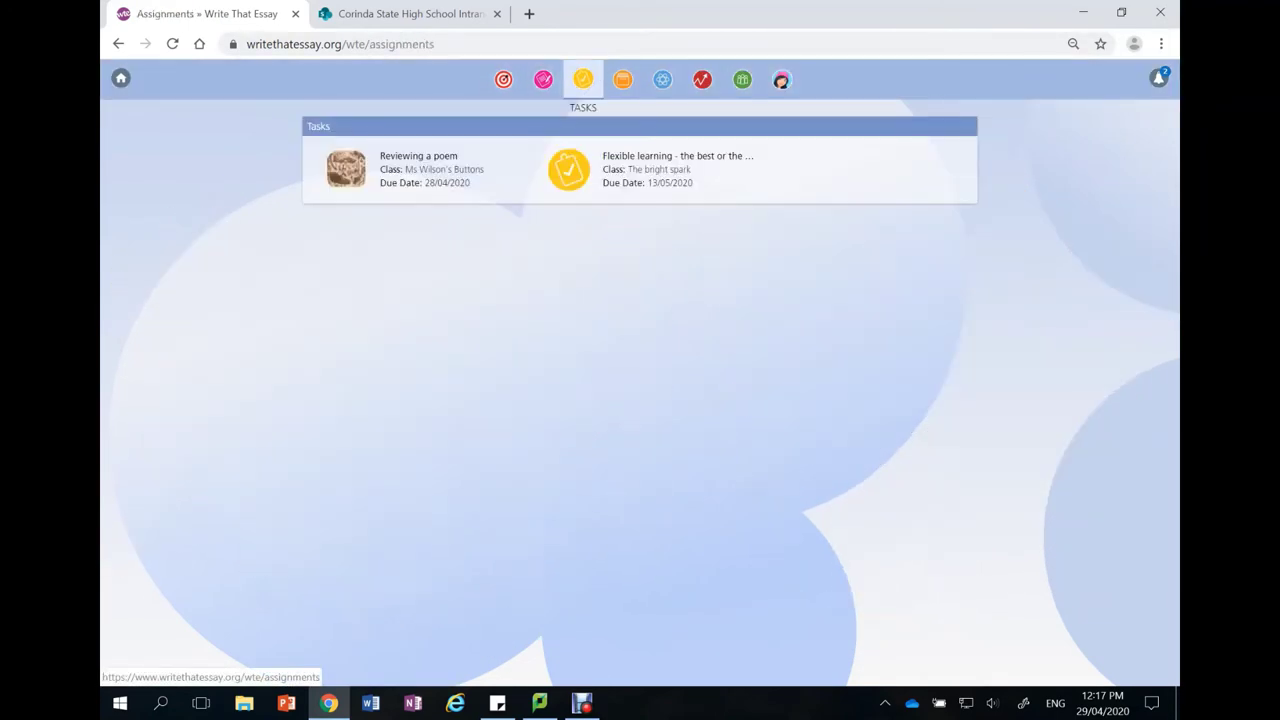
pyautogui.click(345, 168)
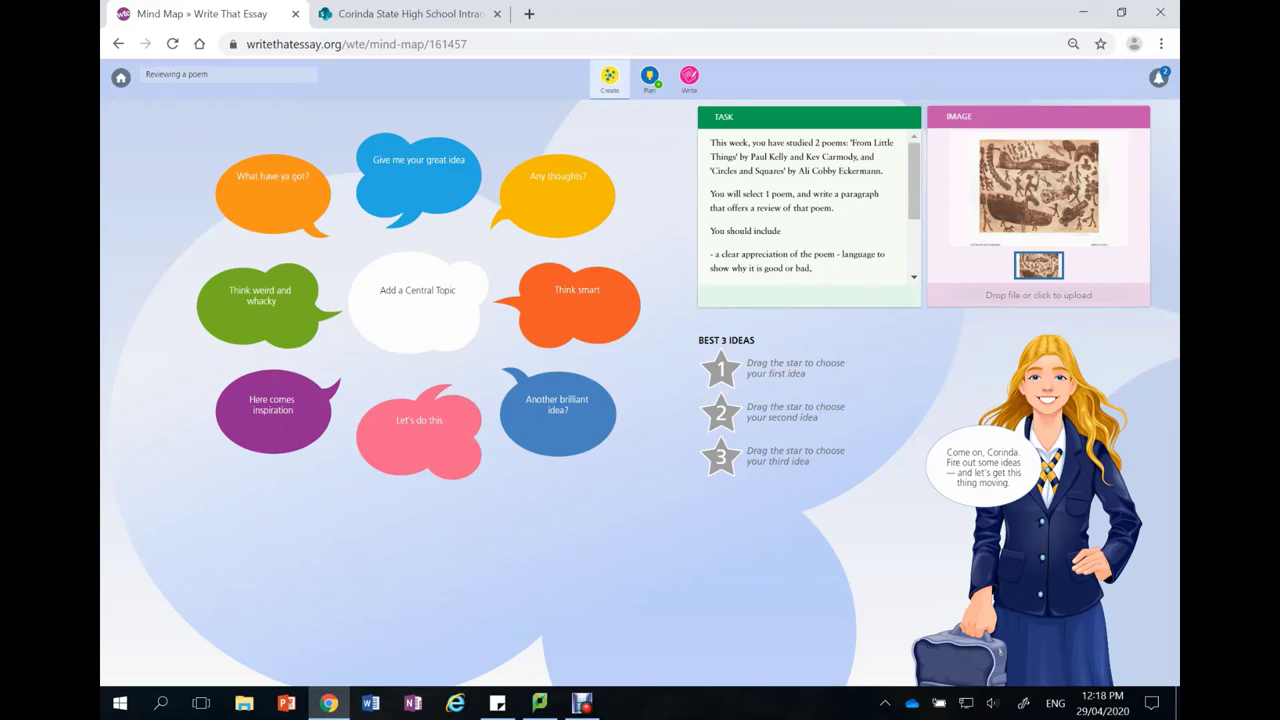
# - Enter 'Circles and Squares' as the mind map's central topic, correcting a typo
pyautogui.scroll(-2, 805, 205)
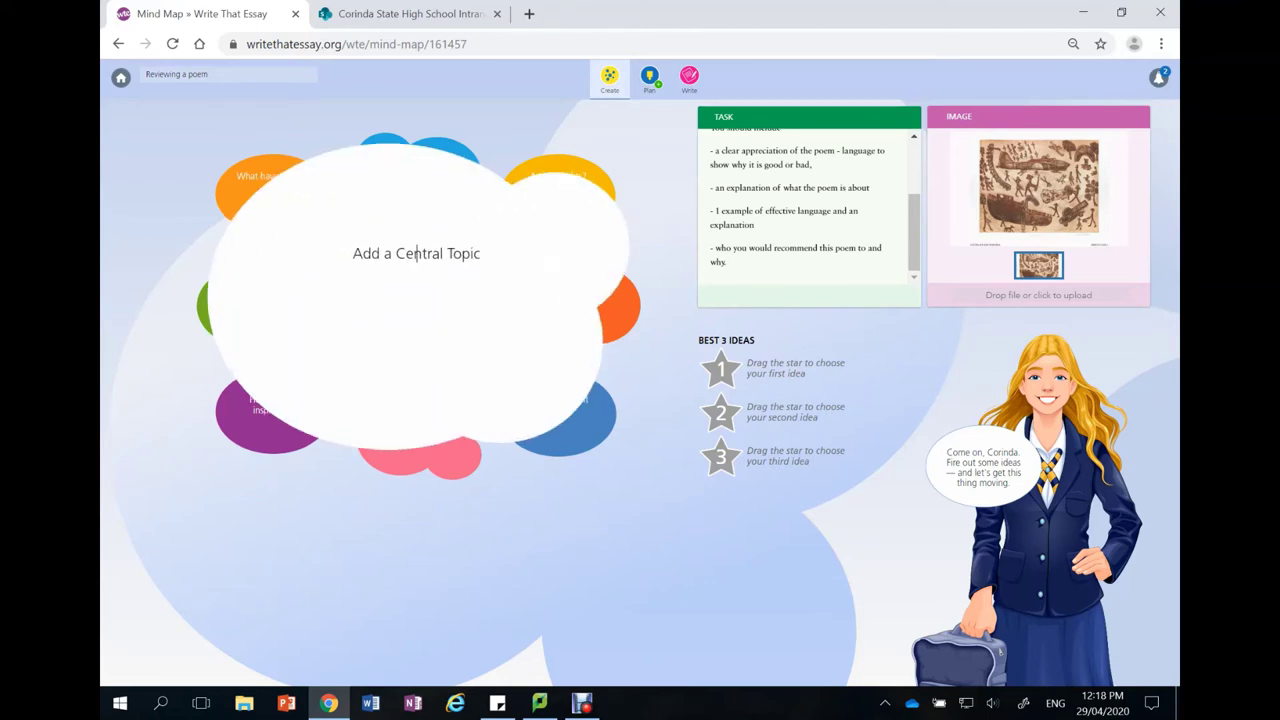
pyautogui.write('Cirrcle')
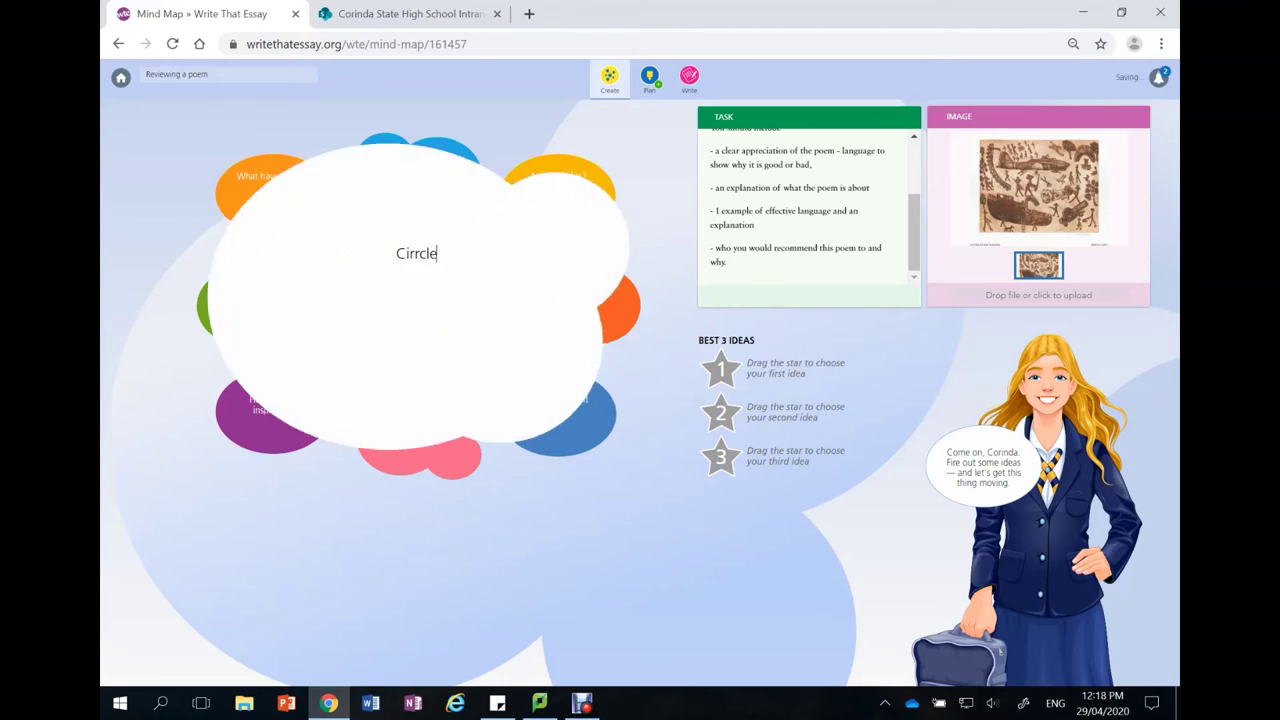
pyautogui.press('BackSpace')
pyautogui.press('BackSpace')
pyautogui.press('BackSpace')
pyautogui.press('BackSpace')
pyautogui.write('cles and Square')
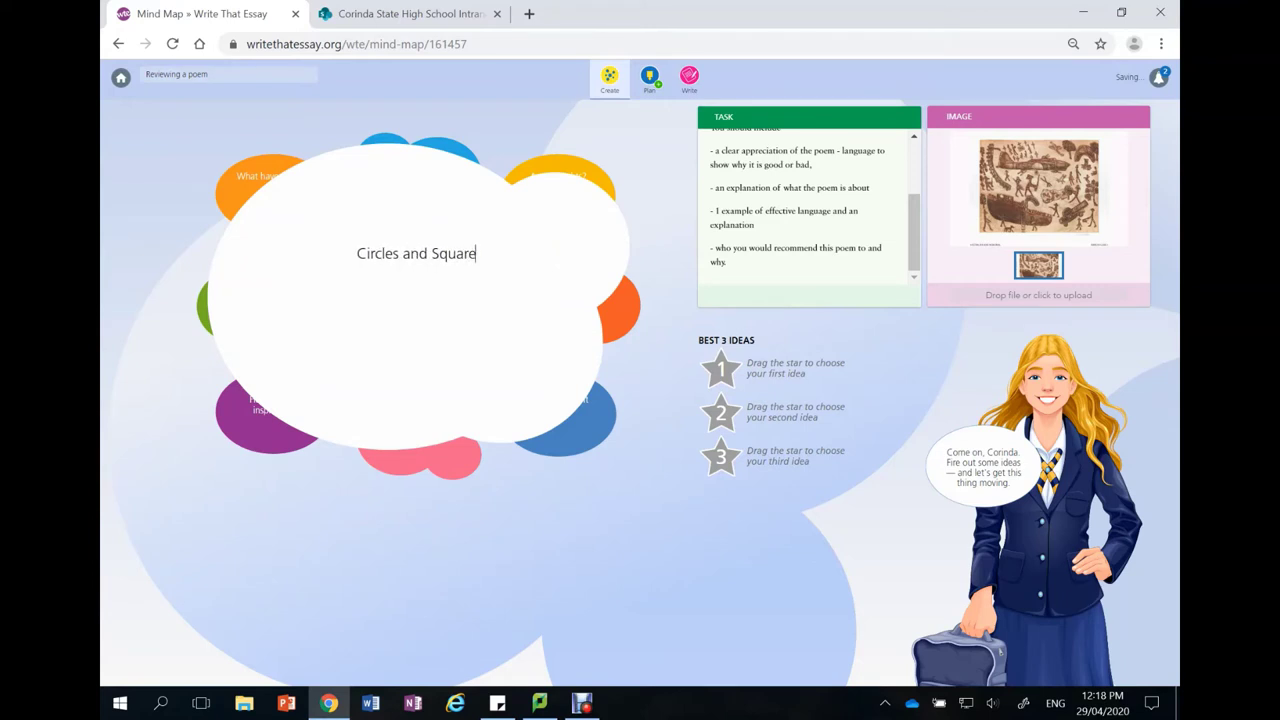
pyautogui.write('s')
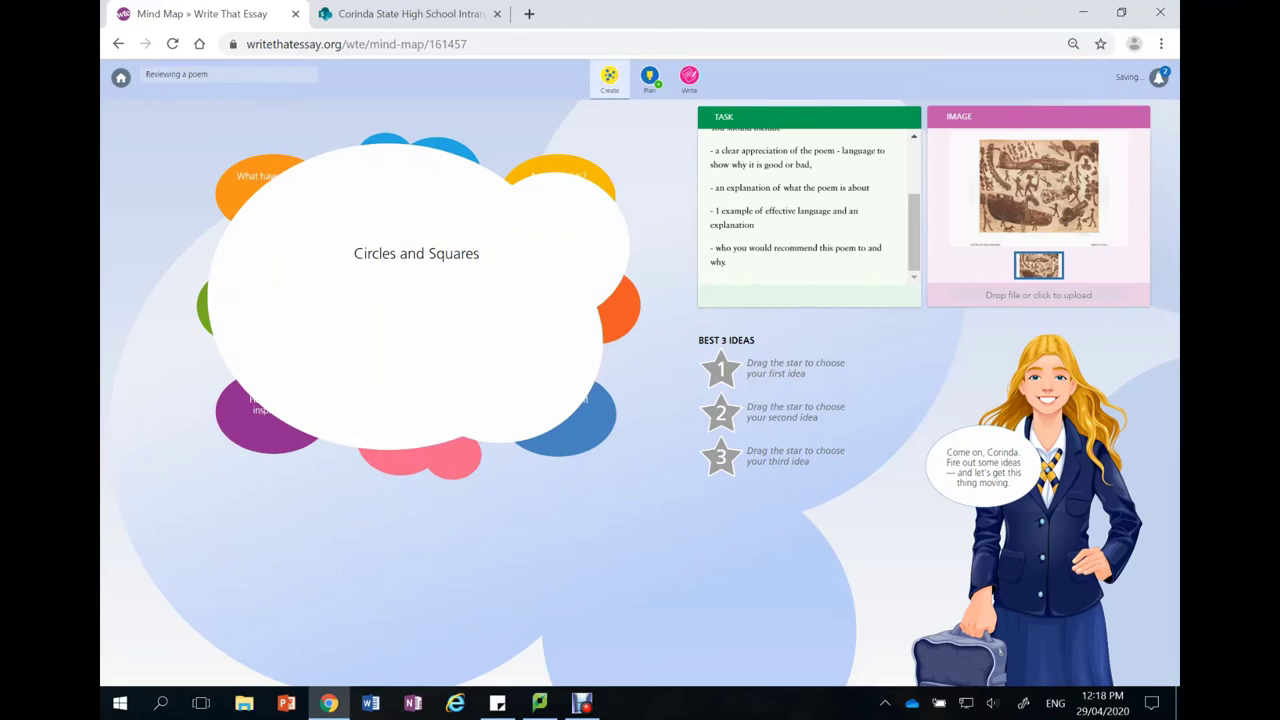
pyautogui.press('Return')
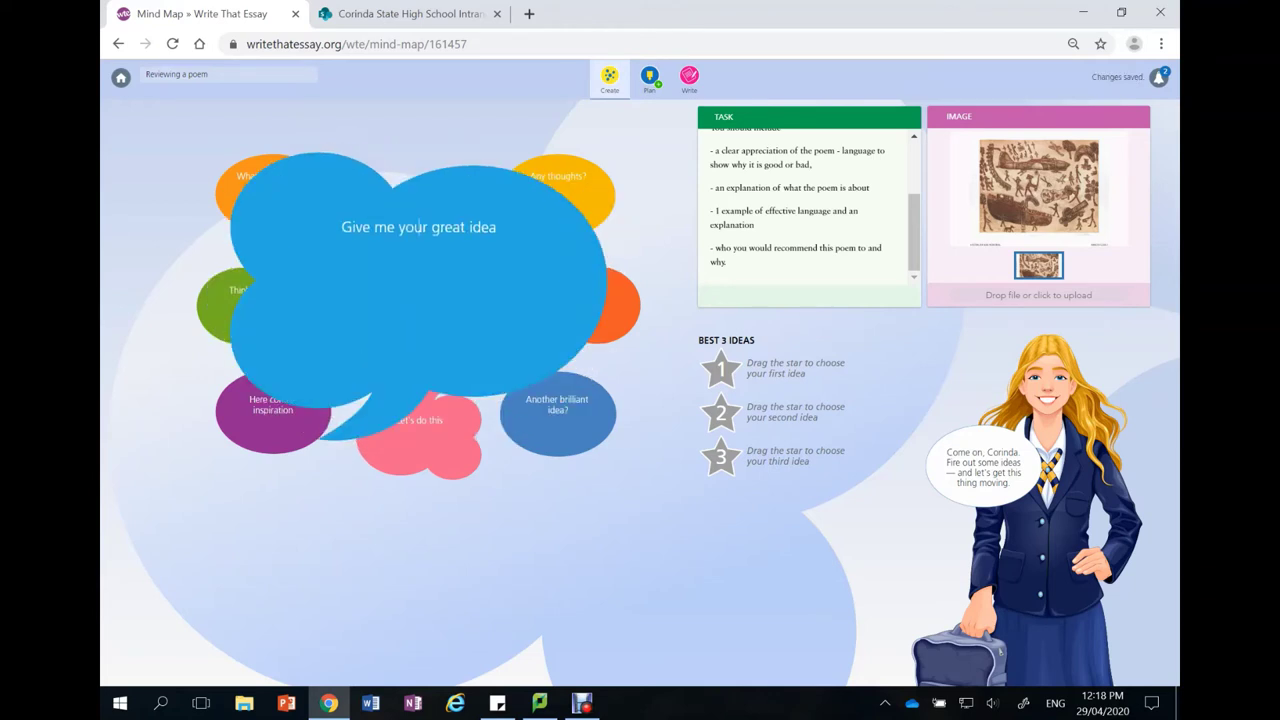
pyautogui.press('Escape')
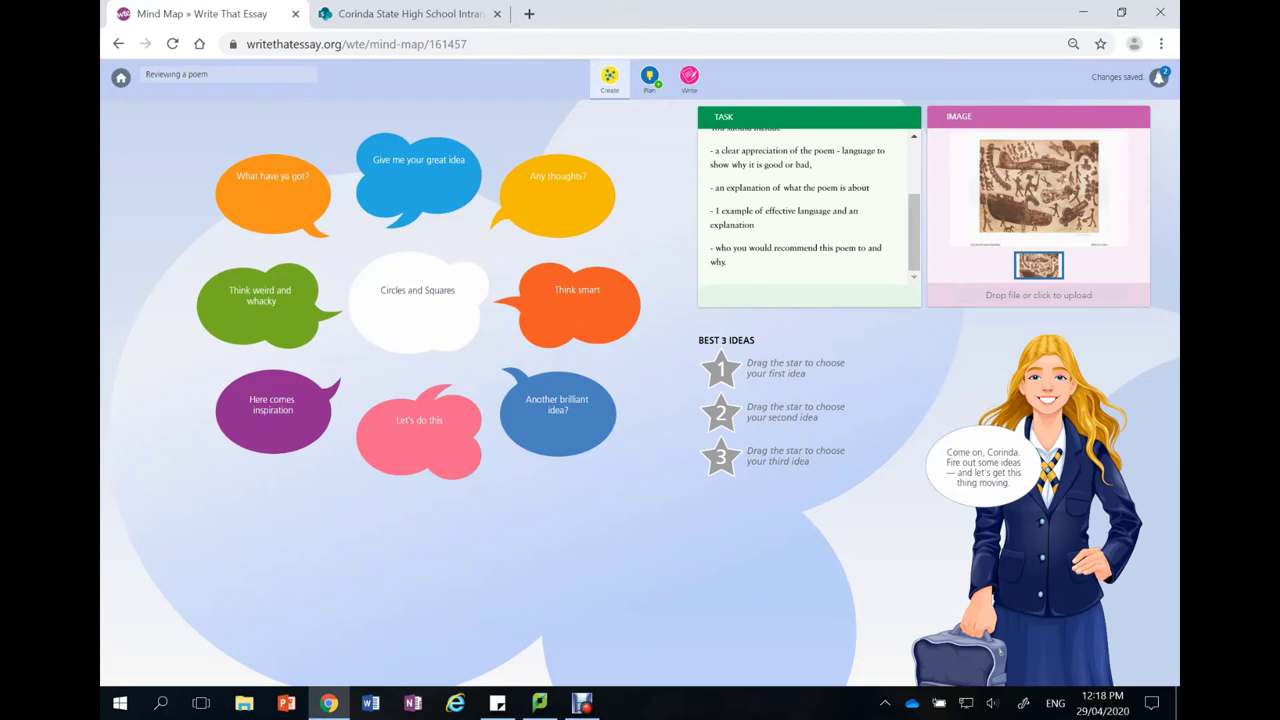
# - Add the ideas 'enaging and moving poem' and 'symbolism of circles and squares'
pyautogui.click(418, 175)
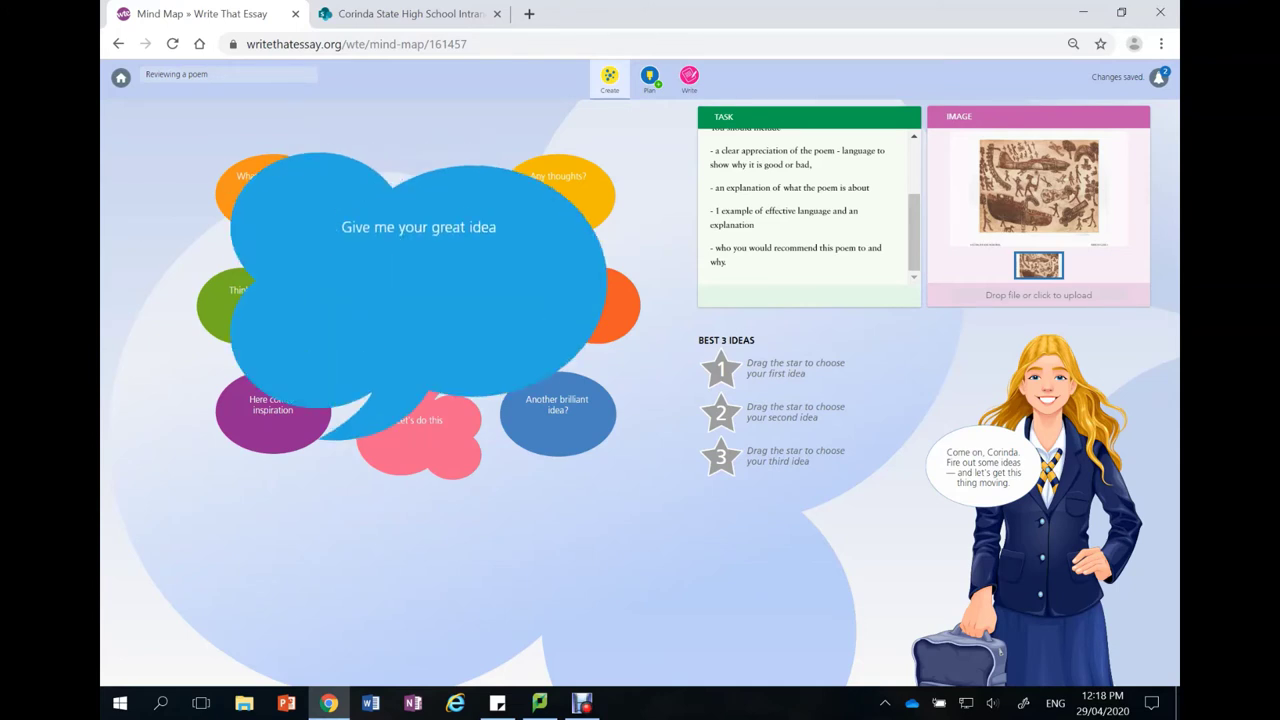
pyautogui.write('enaging')
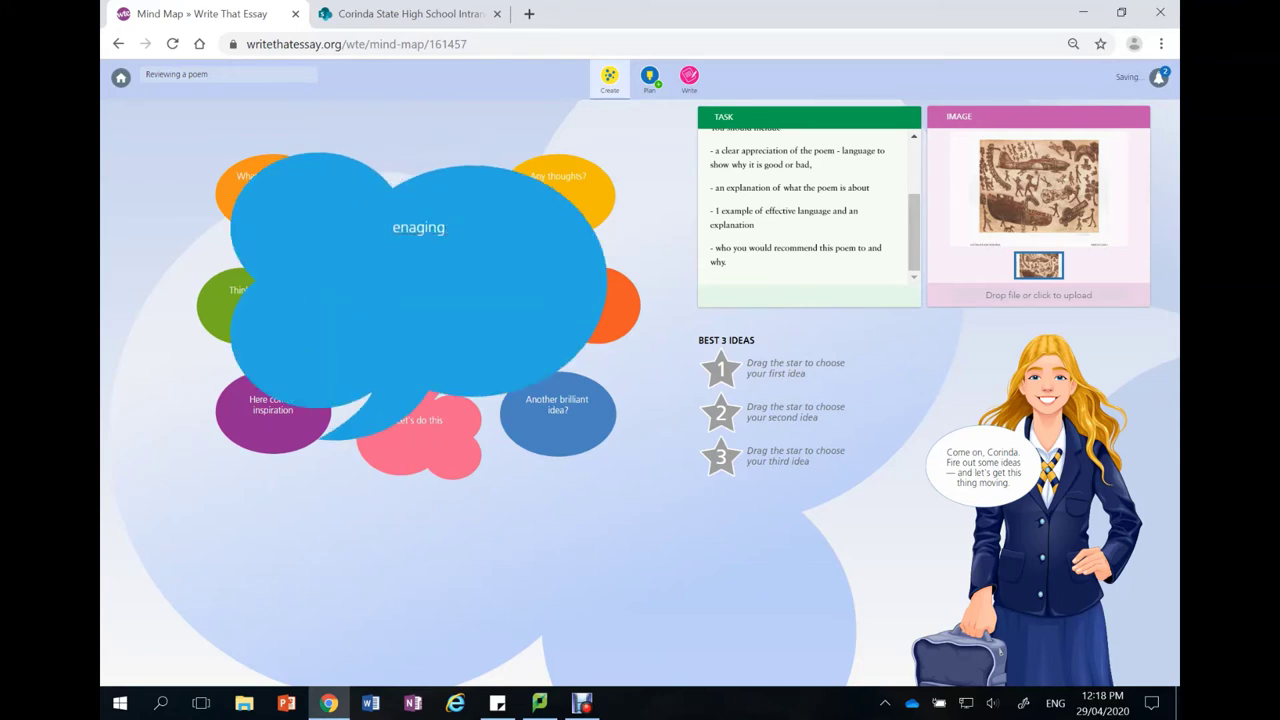
pyautogui.write(' and moving poem')
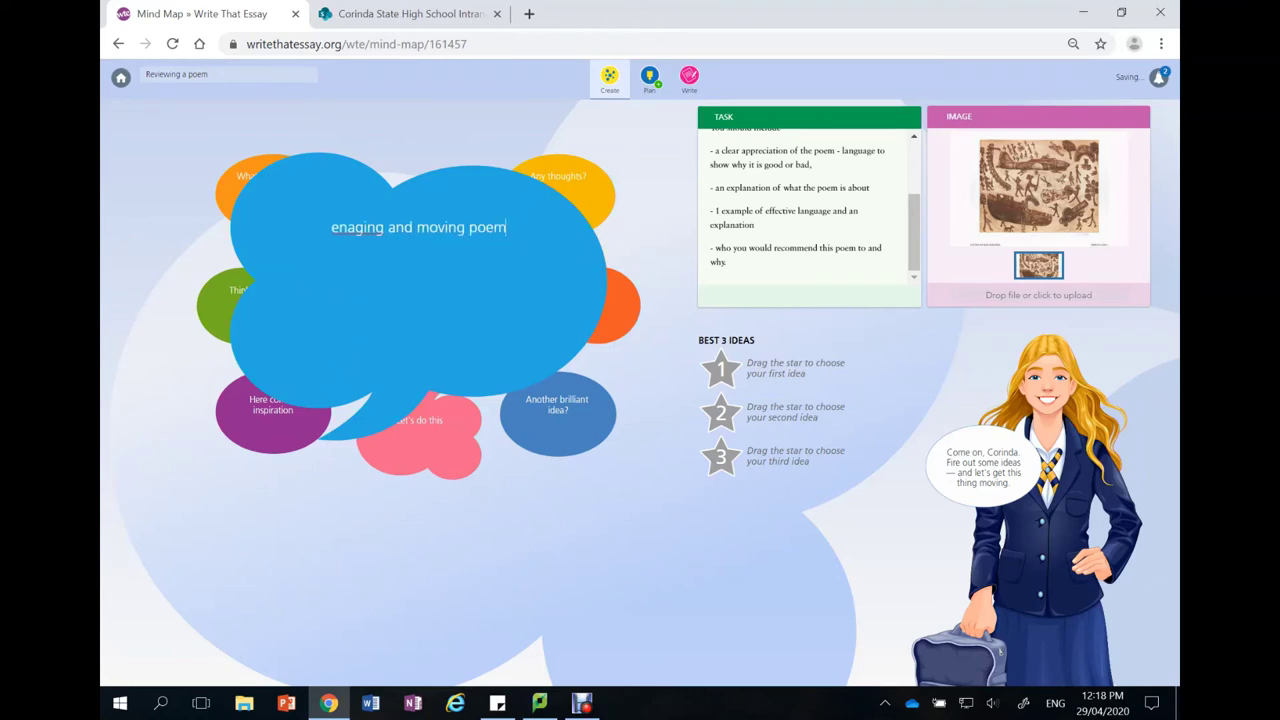
pyautogui.press('Tab')
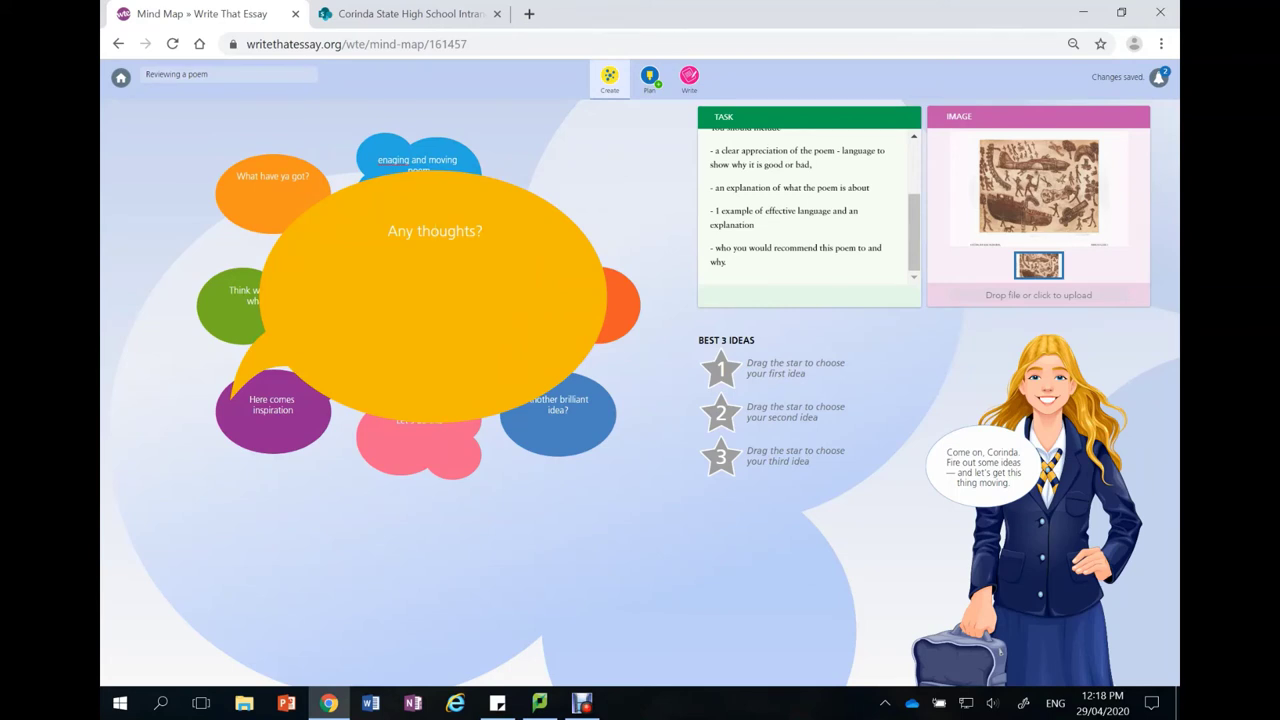
pyautogui.write('symbol')
pyautogui.write('ism and')
pyautogui.press('BackSpace')
pyautogui.press('BackSpace')
pyautogui.press('BackSpace')
pyautogui.press('BackSpace')
pyautogui.write('of circles')
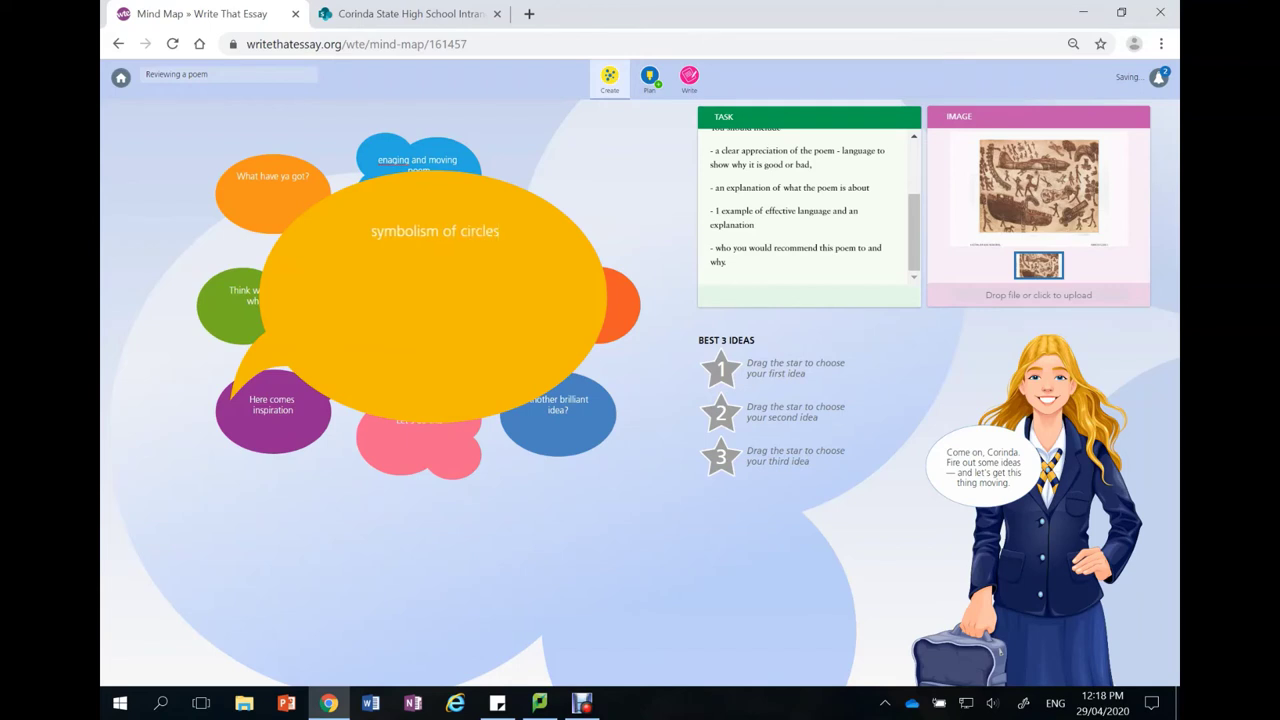
pyautogui.write(' and s')
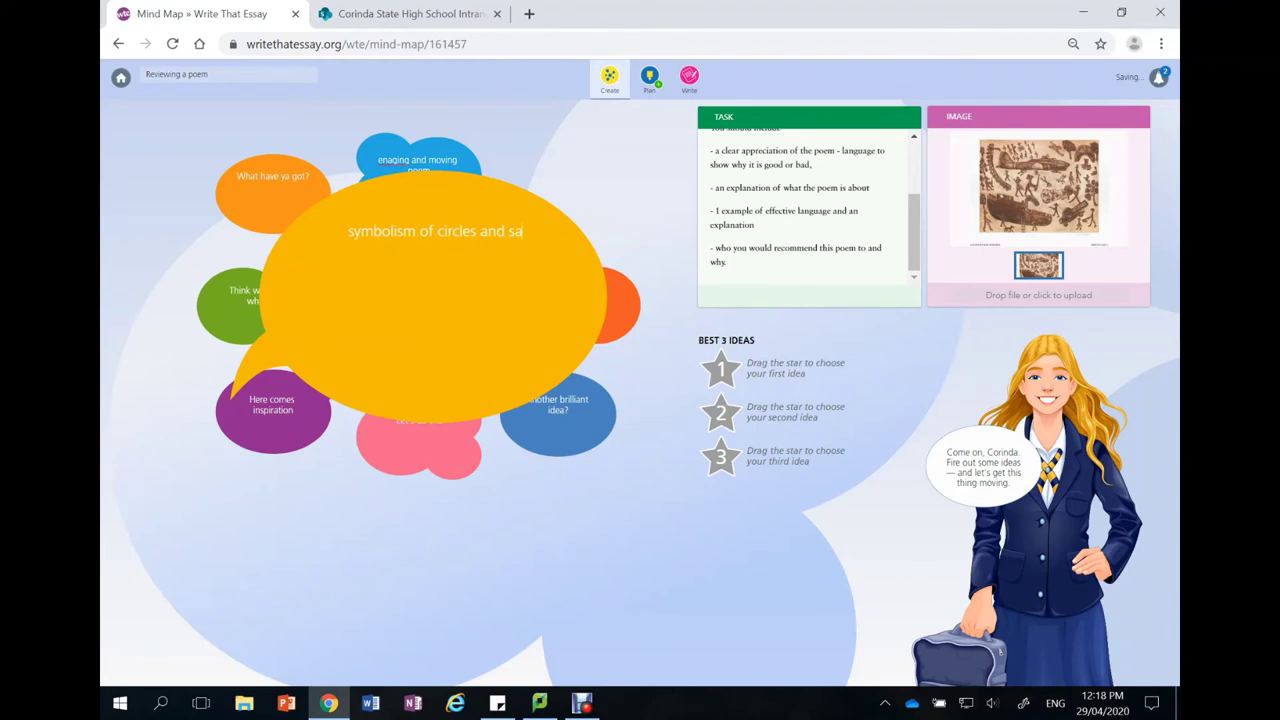
pyautogui.write('quares')
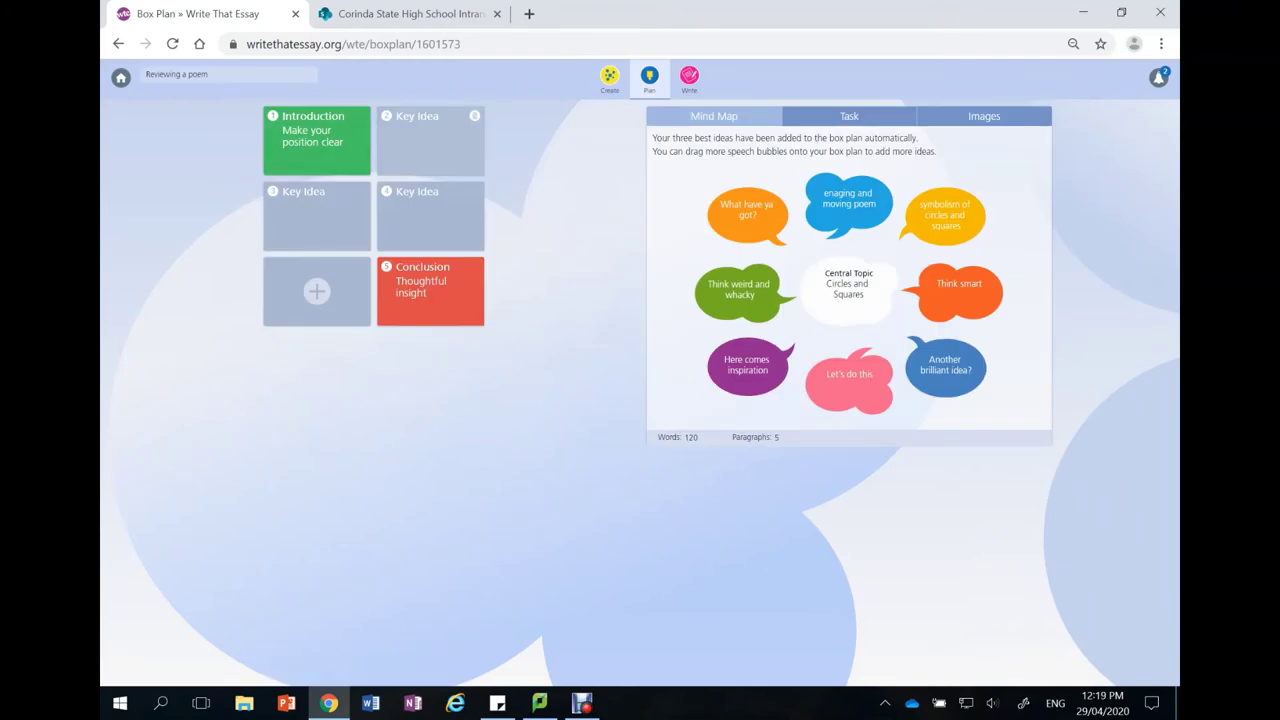
# - Open the editor and type an opening sentence naming the poet's beautiful poem "Circles and Squares"
pyautogui.click(430, 140)
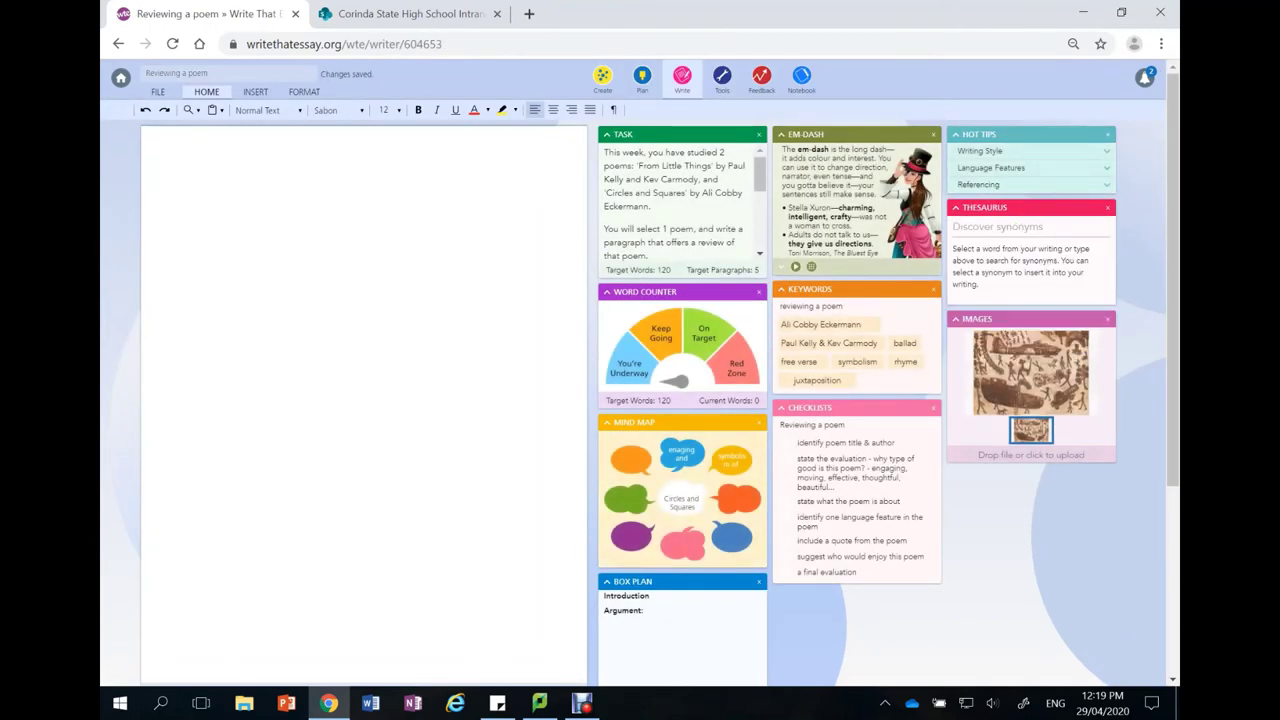
pyautogui.write("Ali Cobby Eckerman's beautiful p")
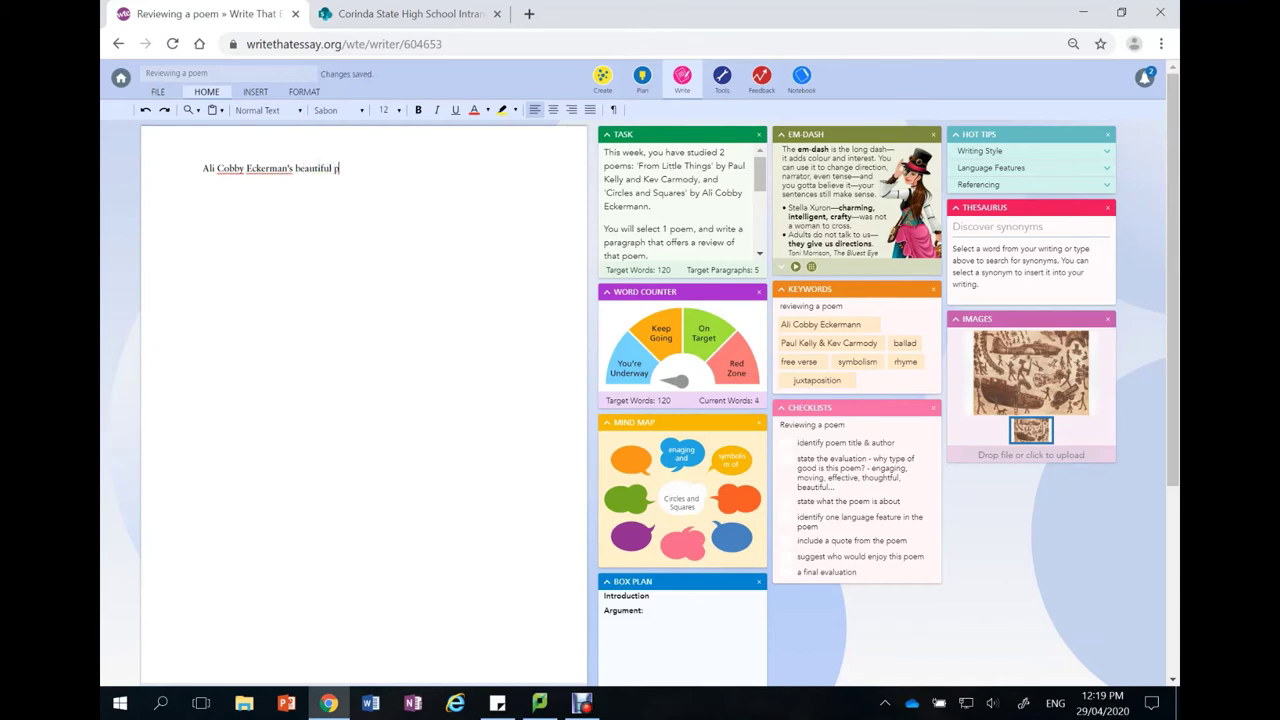
pyautogui.write('oem, "Circles and Squares')
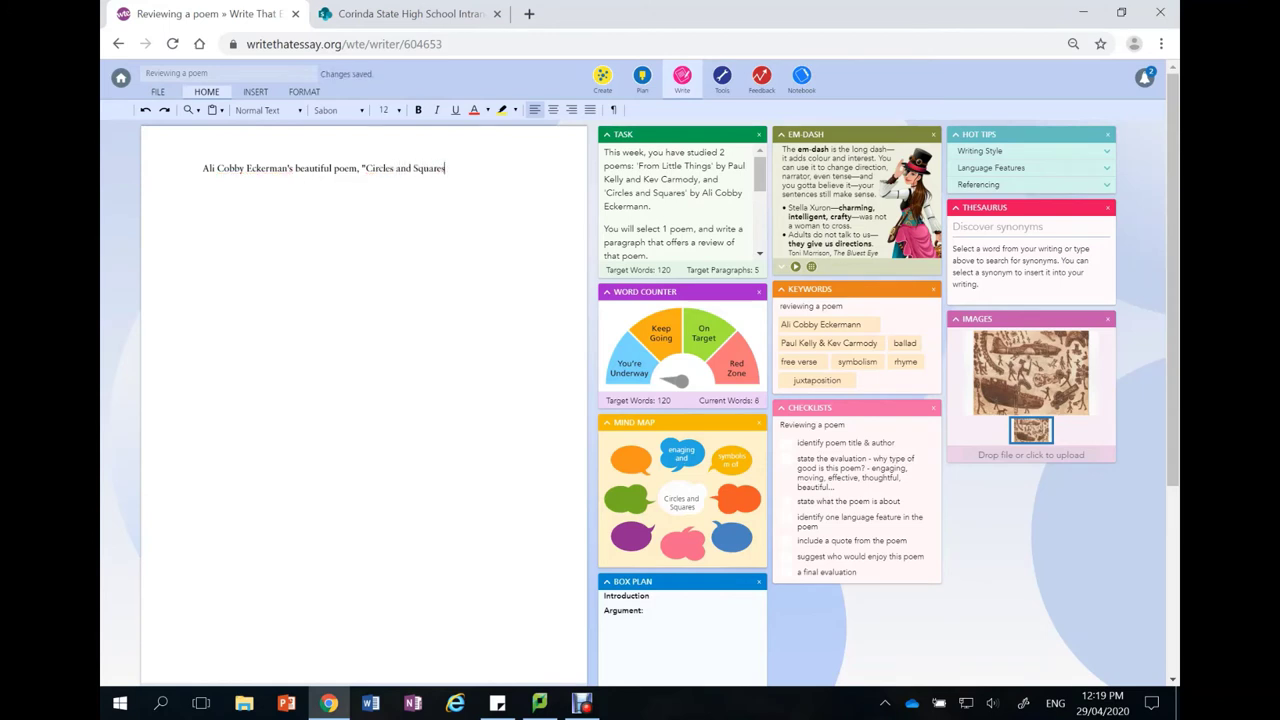
pyautogui.write('"...')
# - Look through the INSERT and FORMAT options and widget panel for Fast Feedback on the opening line
pyautogui.click(255, 91)
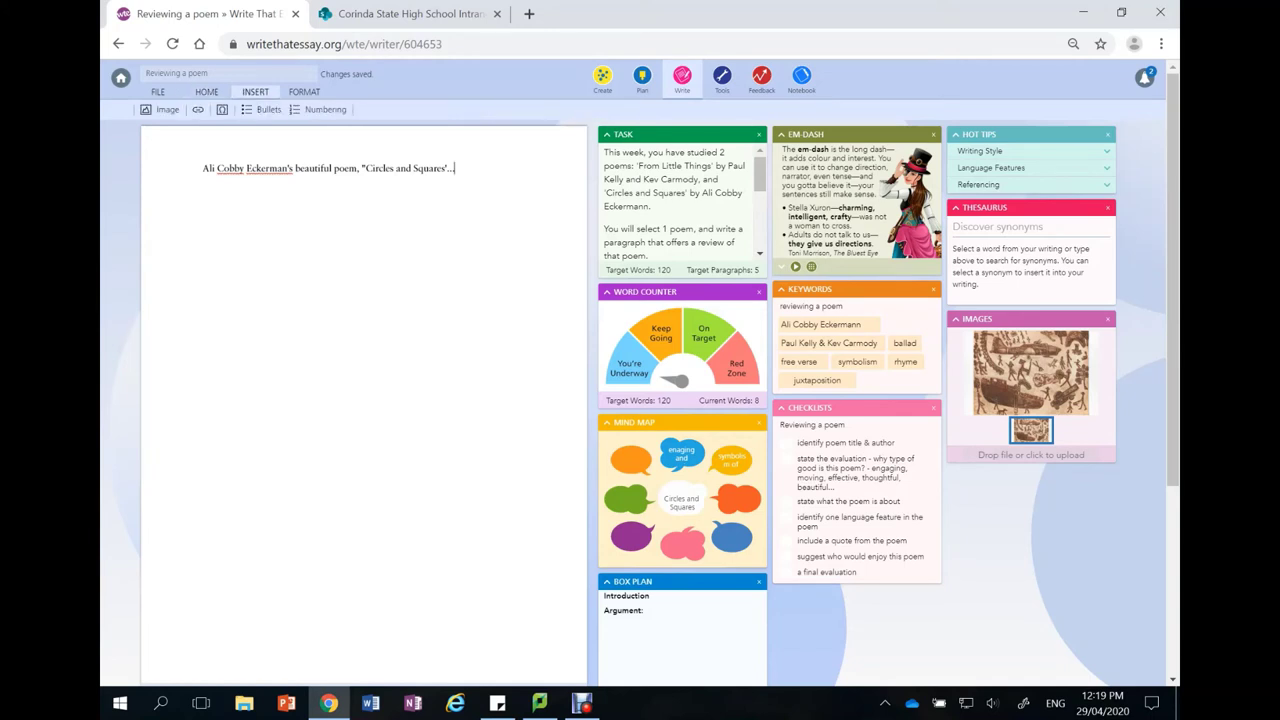
pyautogui.click(304, 91)
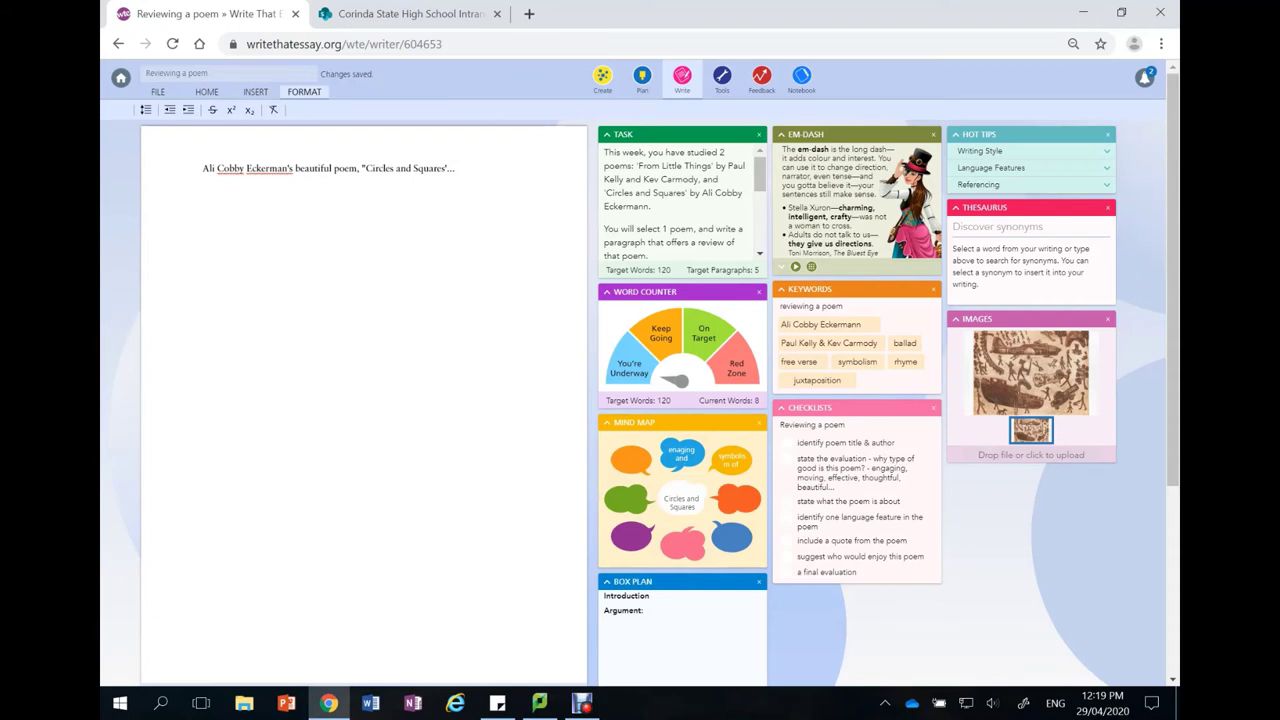
pyautogui.scroll(-3, 860, 400)
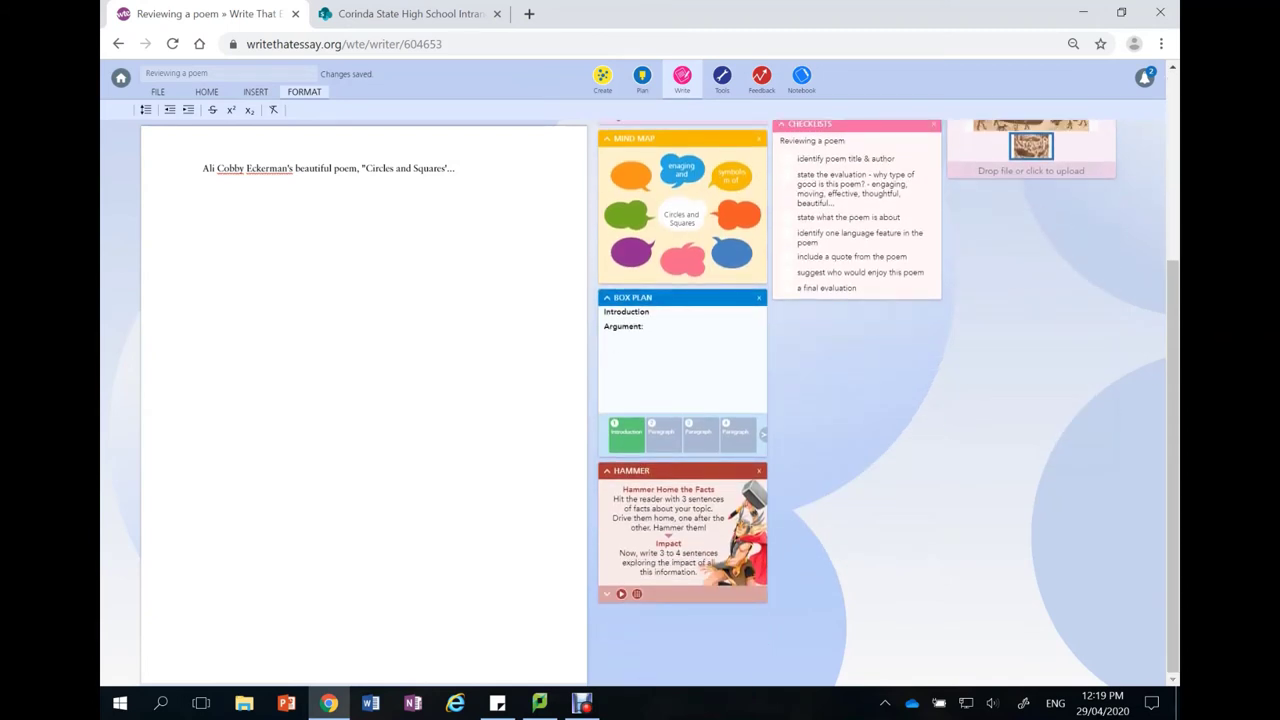
pyautogui.scroll(3, 880, 400)
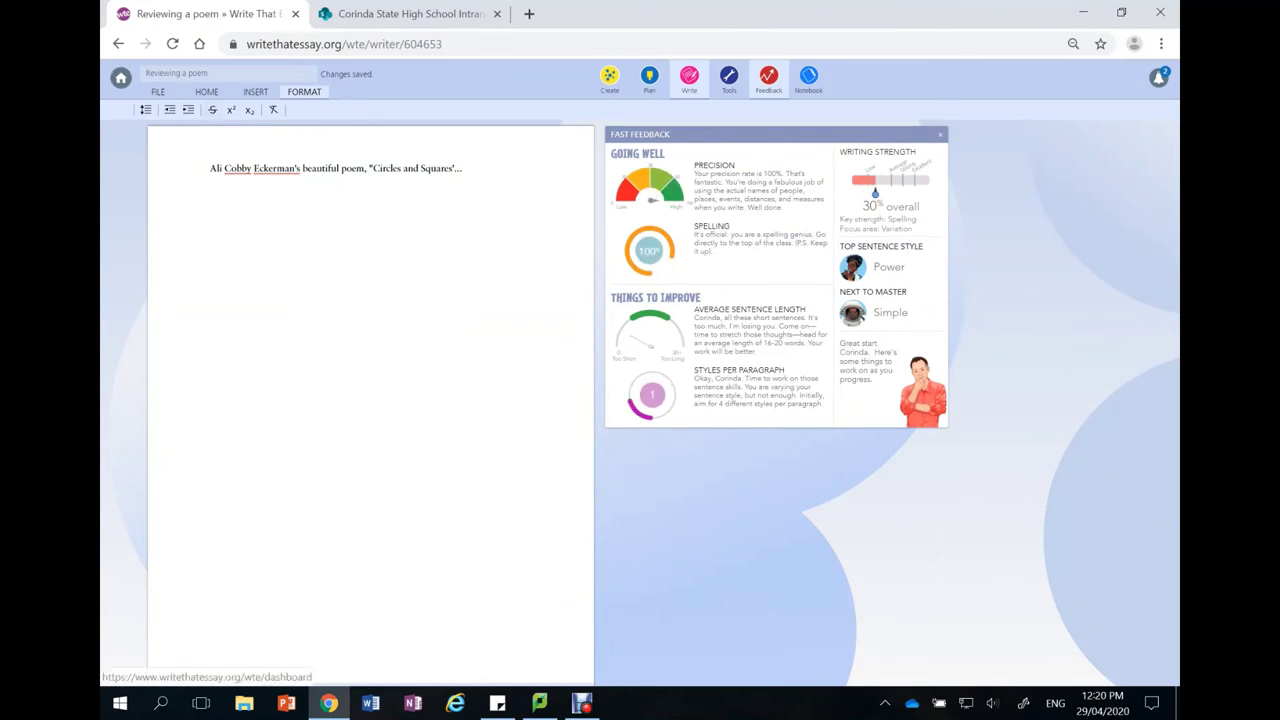
# - Go to the dashboard, check Work, then open The Basics modules (0 of 53 completed)
pyautogui.click(120, 78)
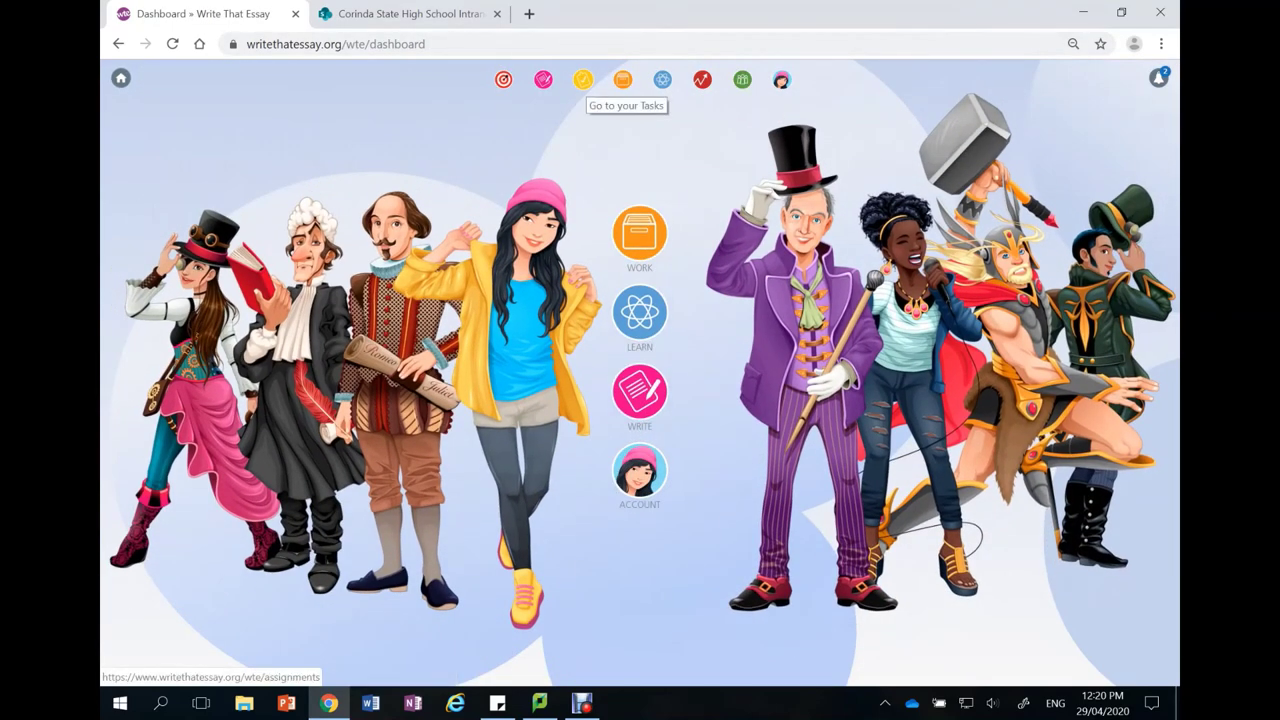
pyautogui.click(622, 80)
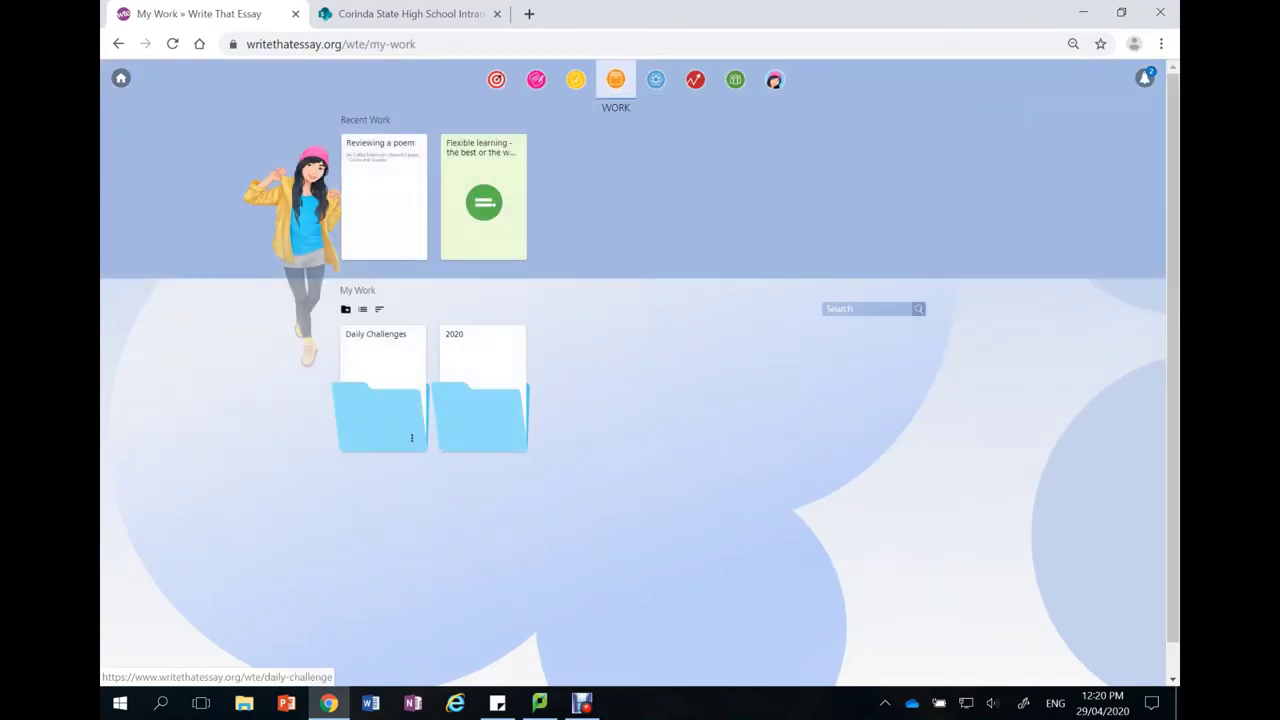
pyautogui.click(121, 78)
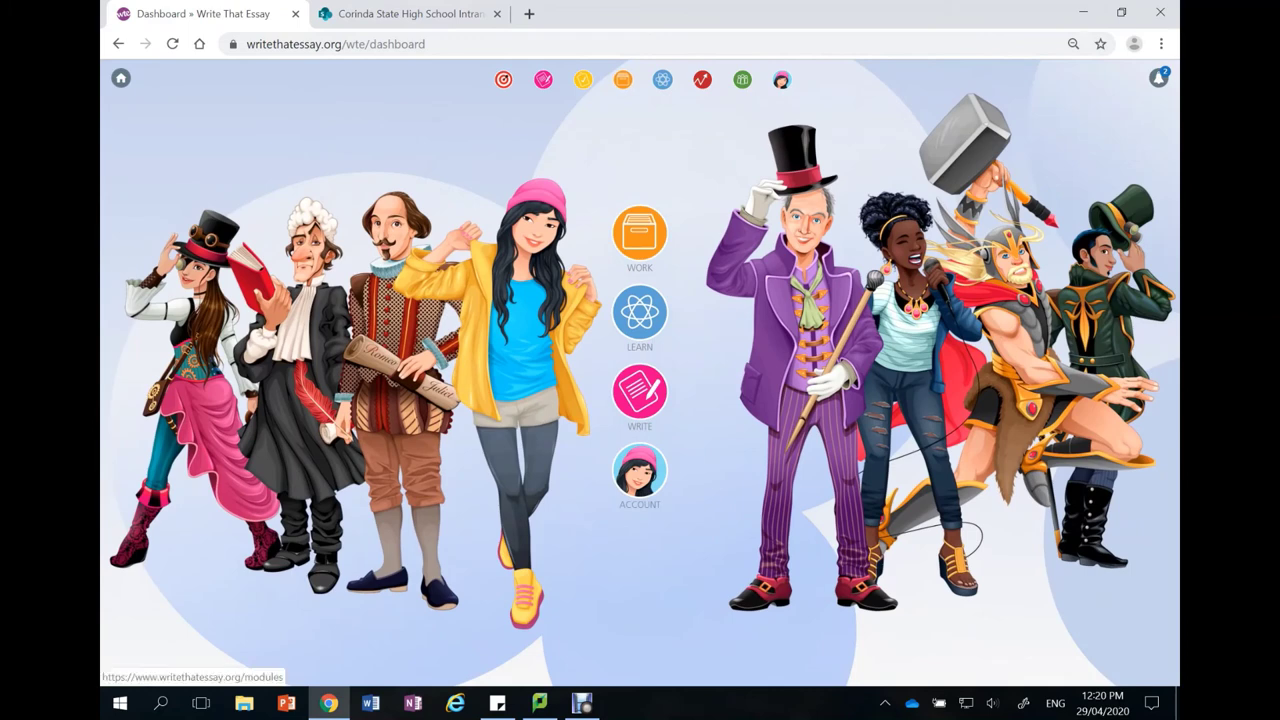
pyautogui.click(662, 79)
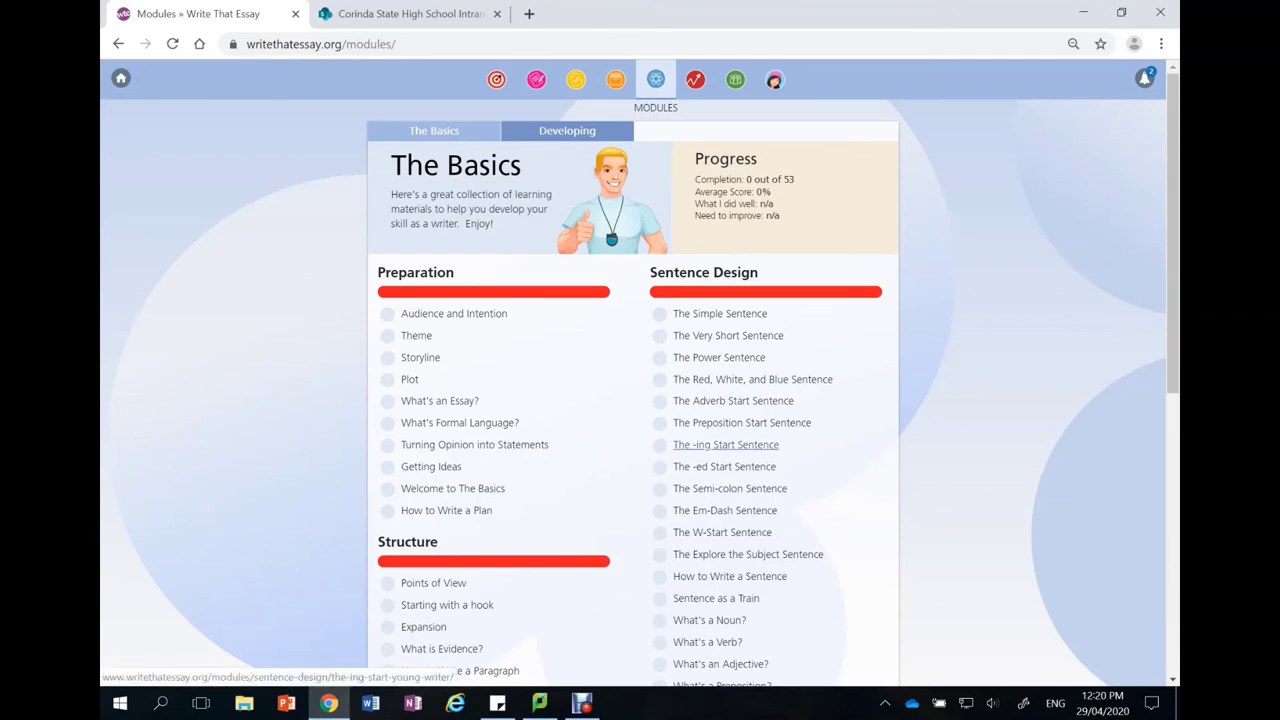
# - Scroll down the modules list and open The Adverb Start Sentence module
pyautogui.scroll(-2, 725, 444)
pyautogui.scroll(-2, 725, 404)
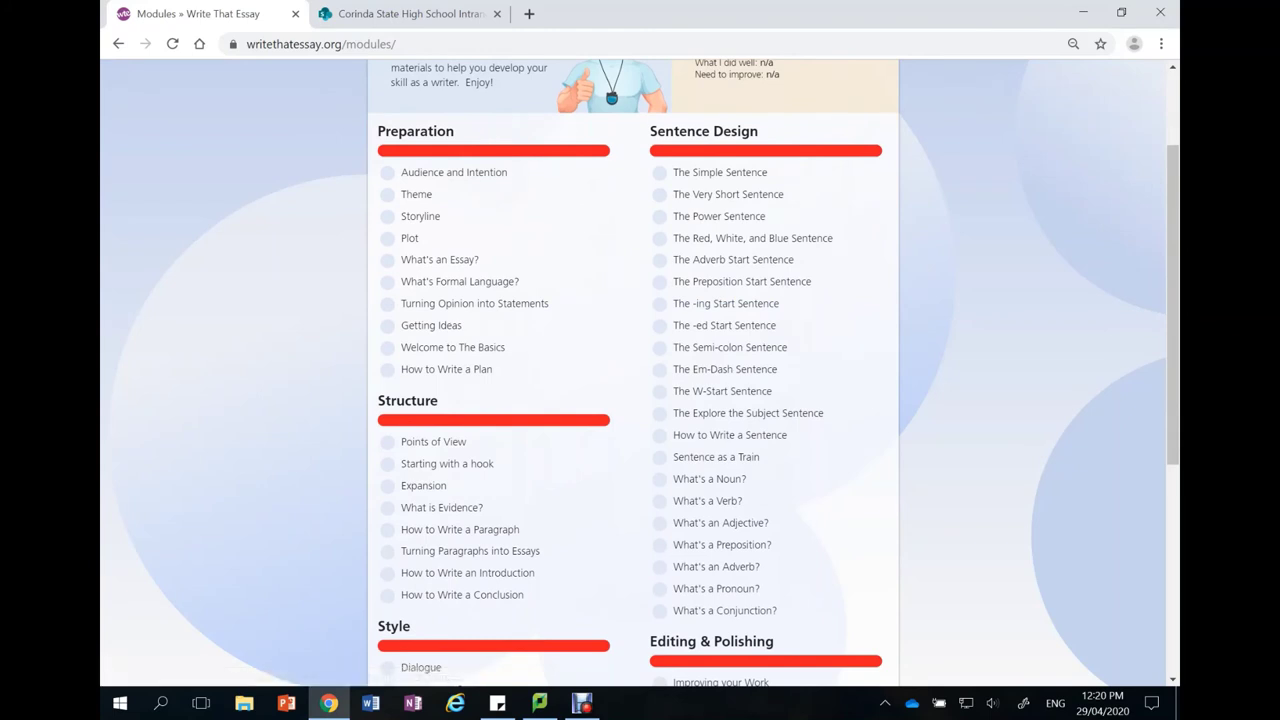
pyautogui.scroll(-1, 640, 373)
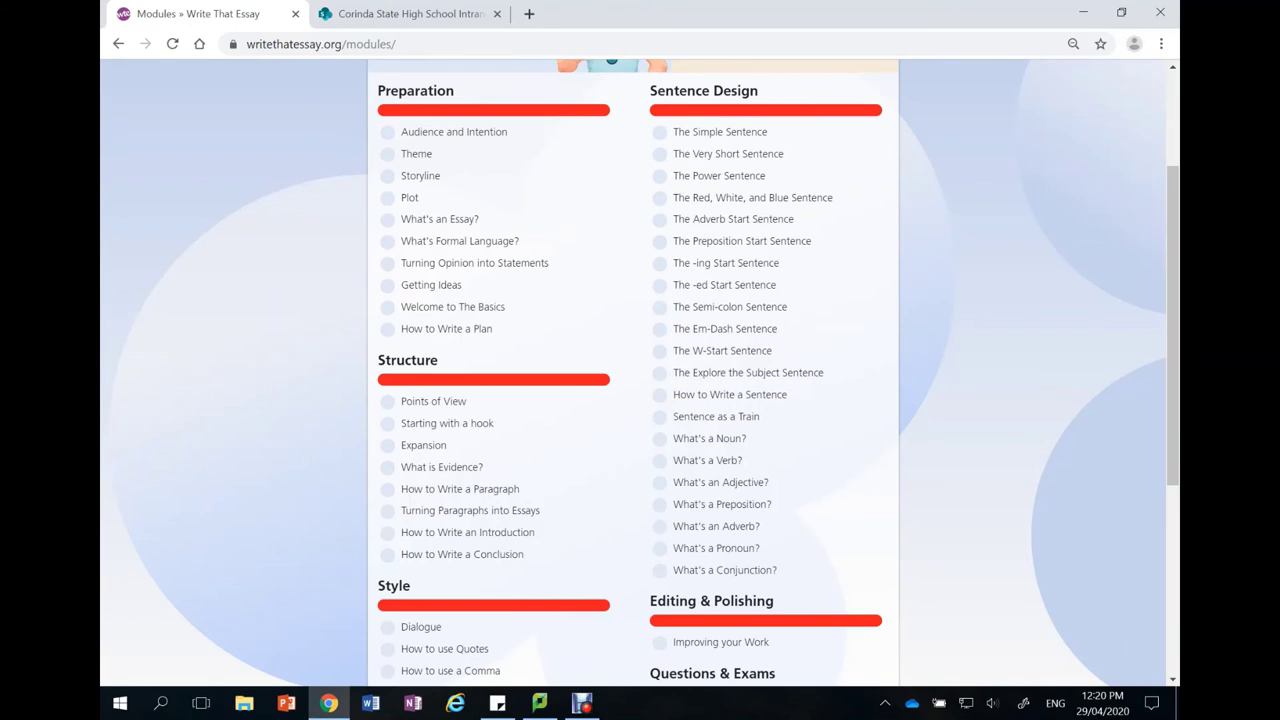
pyautogui.scroll(-1, 640, 385)
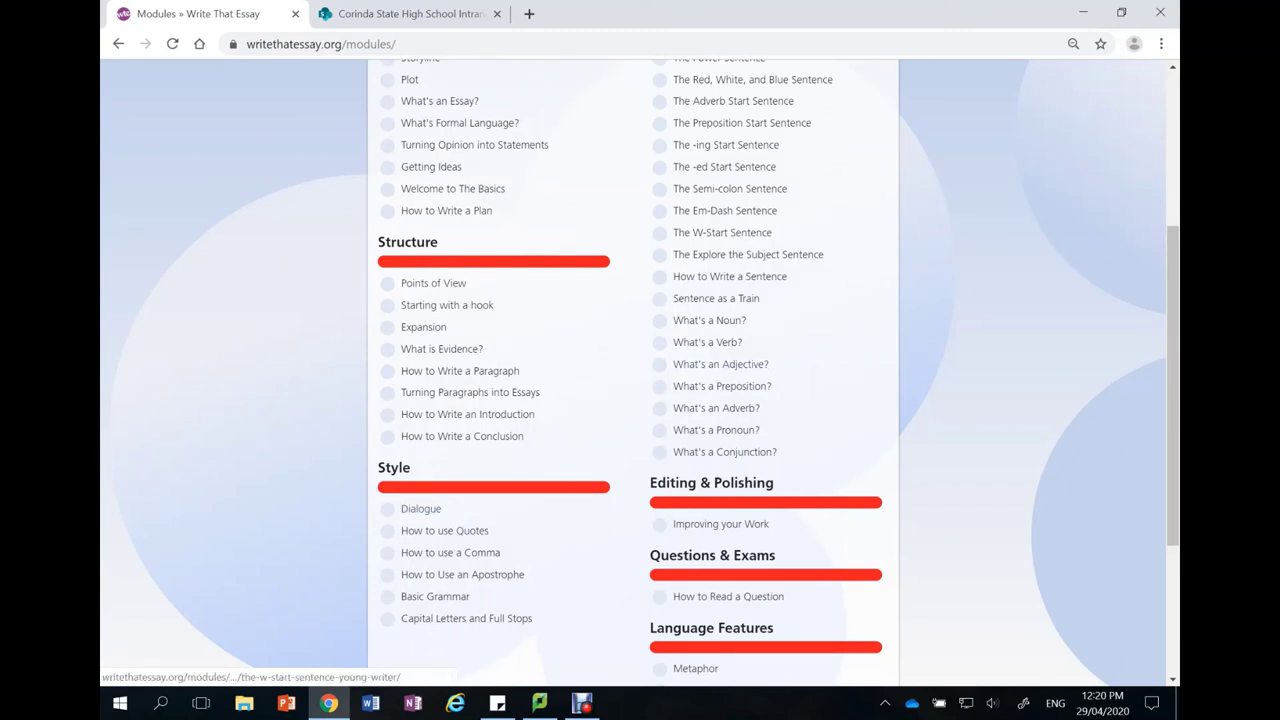
pyautogui.click(733, 101)
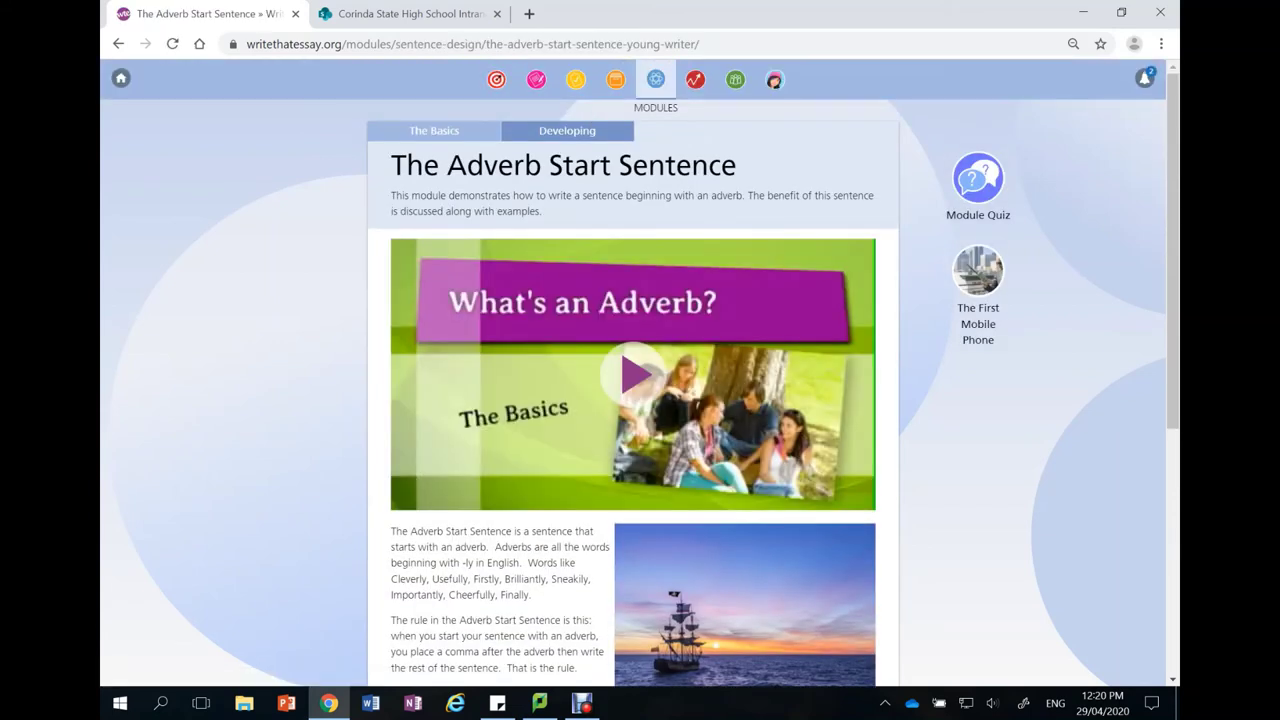
# - Review the module page and start its 10-question Module Quiz
pyautogui.scroll(-2, 632, 390)
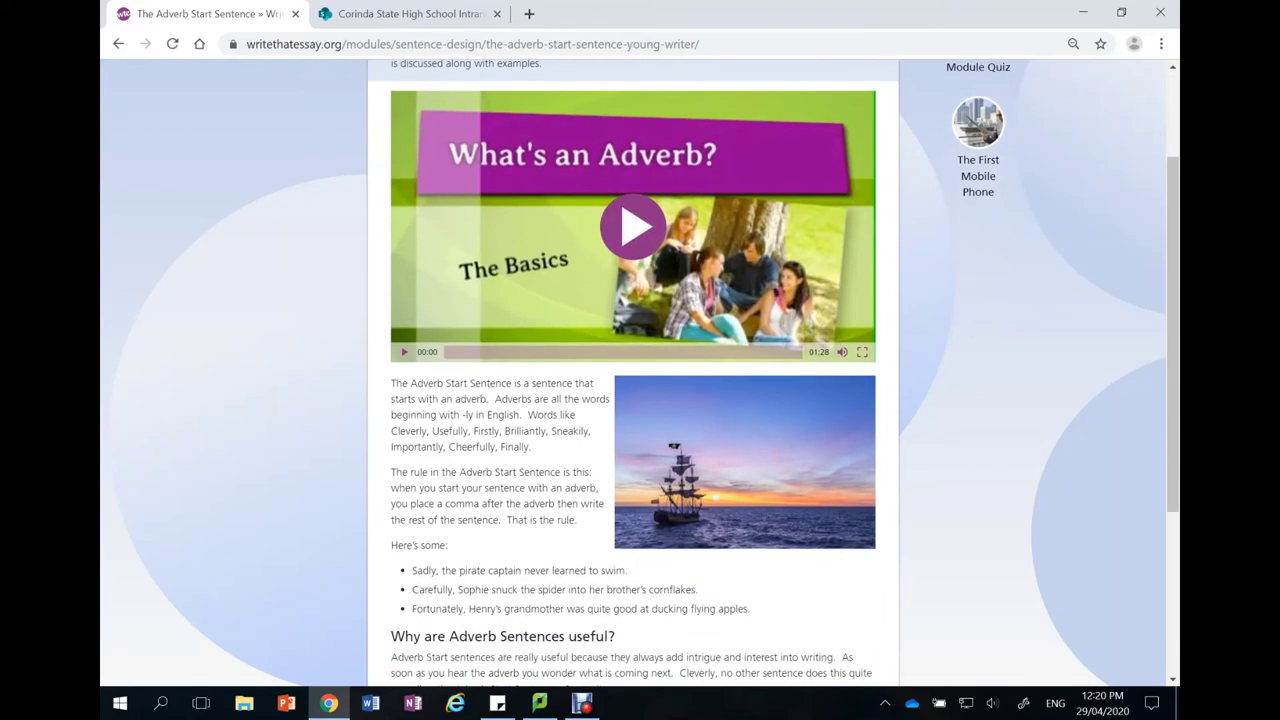
pyautogui.scroll(2, 632, 390)
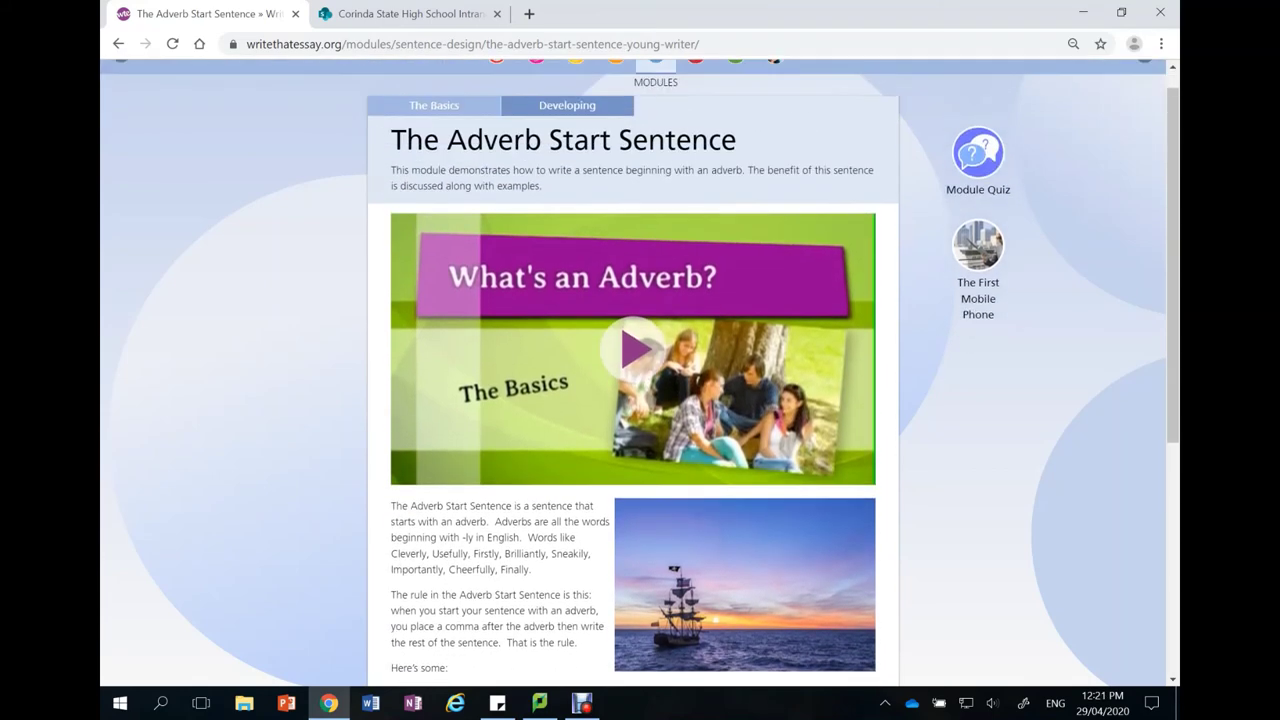
pyautogui.scroll(1, 632, 390)
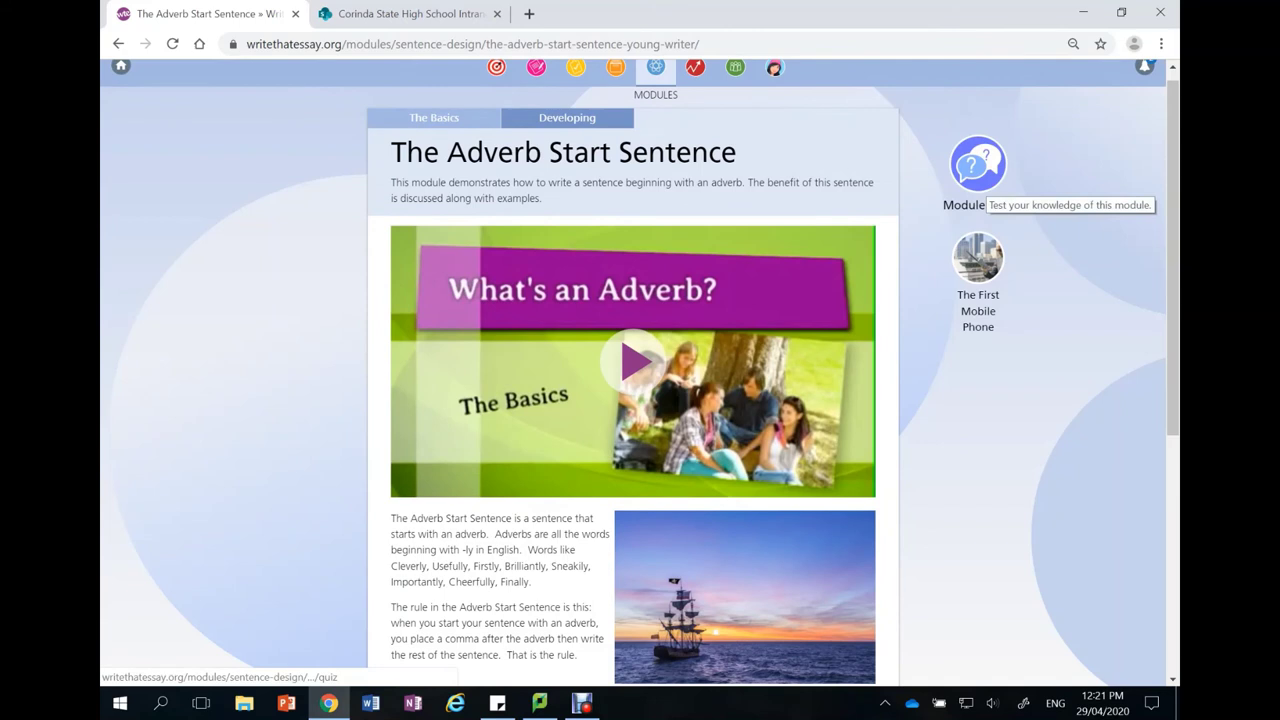
pyautogui.click(977, 163)
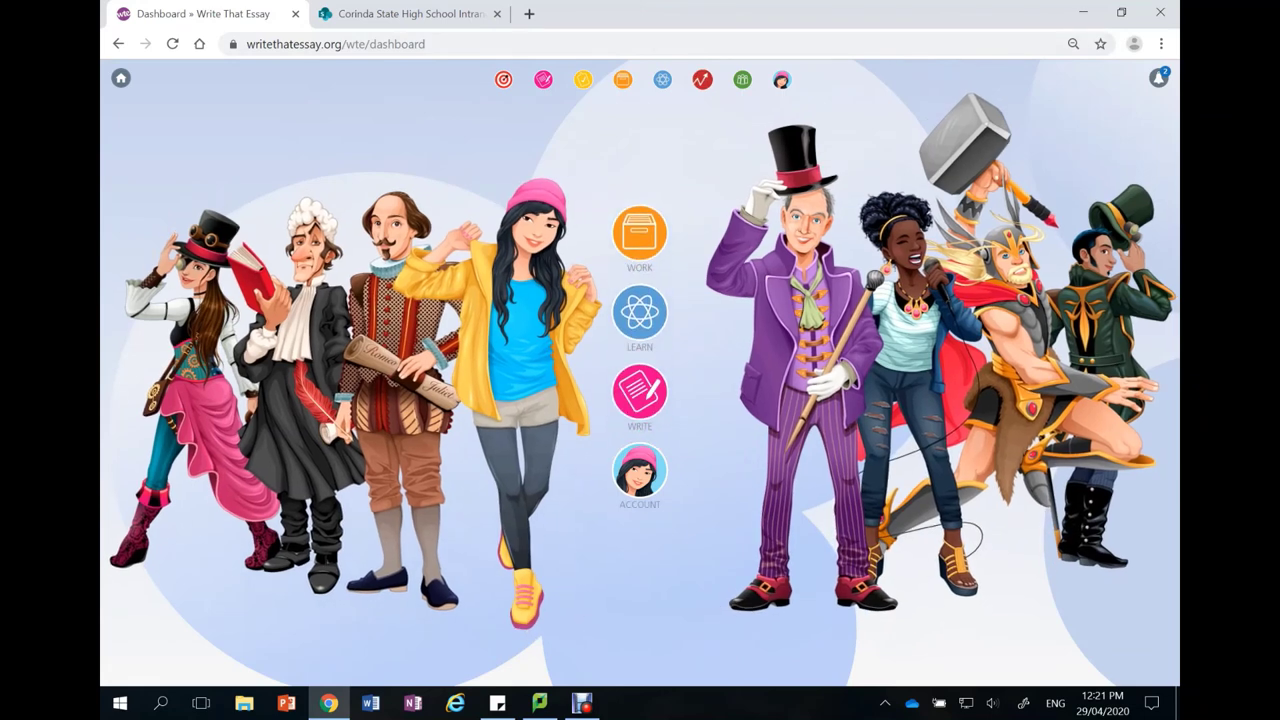
pyautogui.click(702, 79)
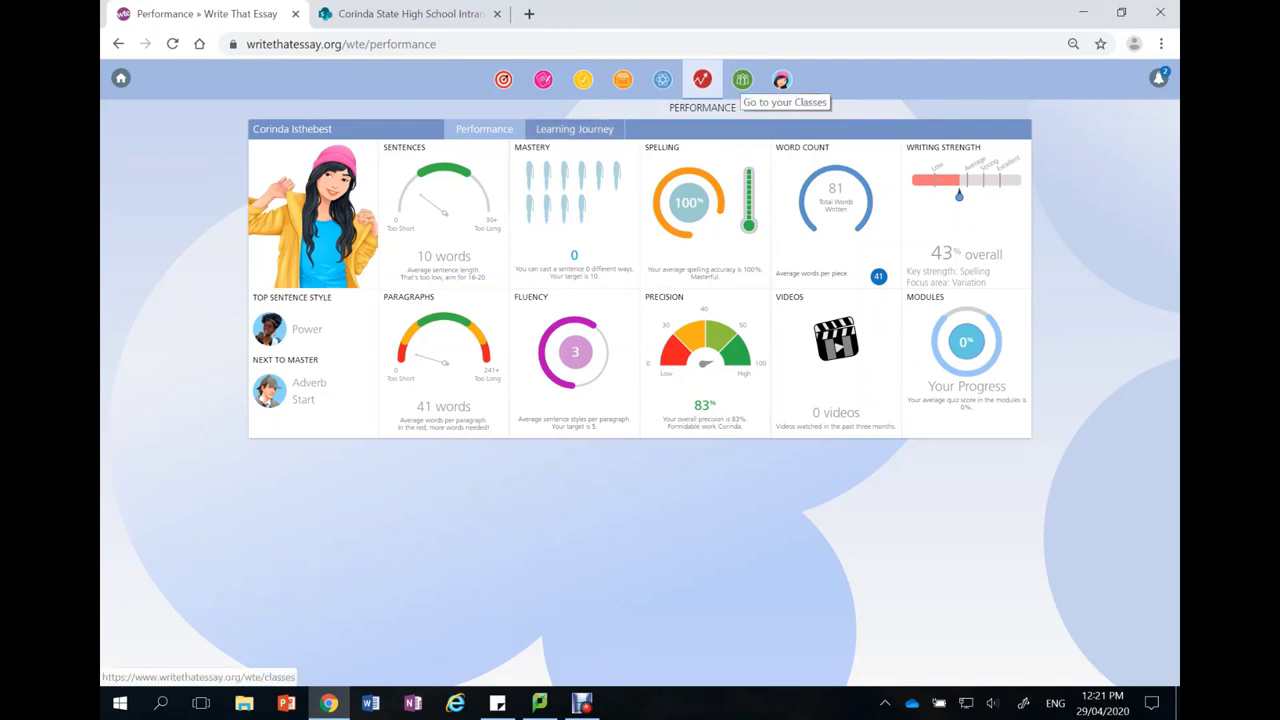
pyautogui.click(742, 80)
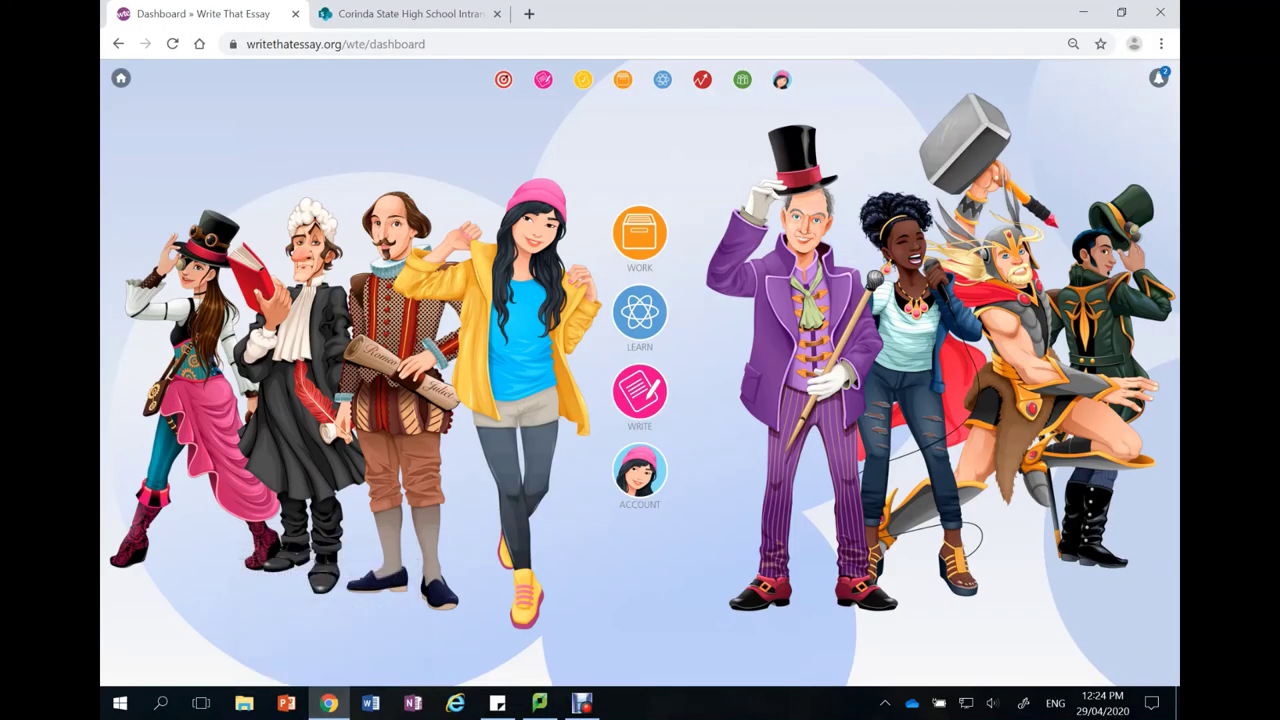
pyautogui.click(782, 80)
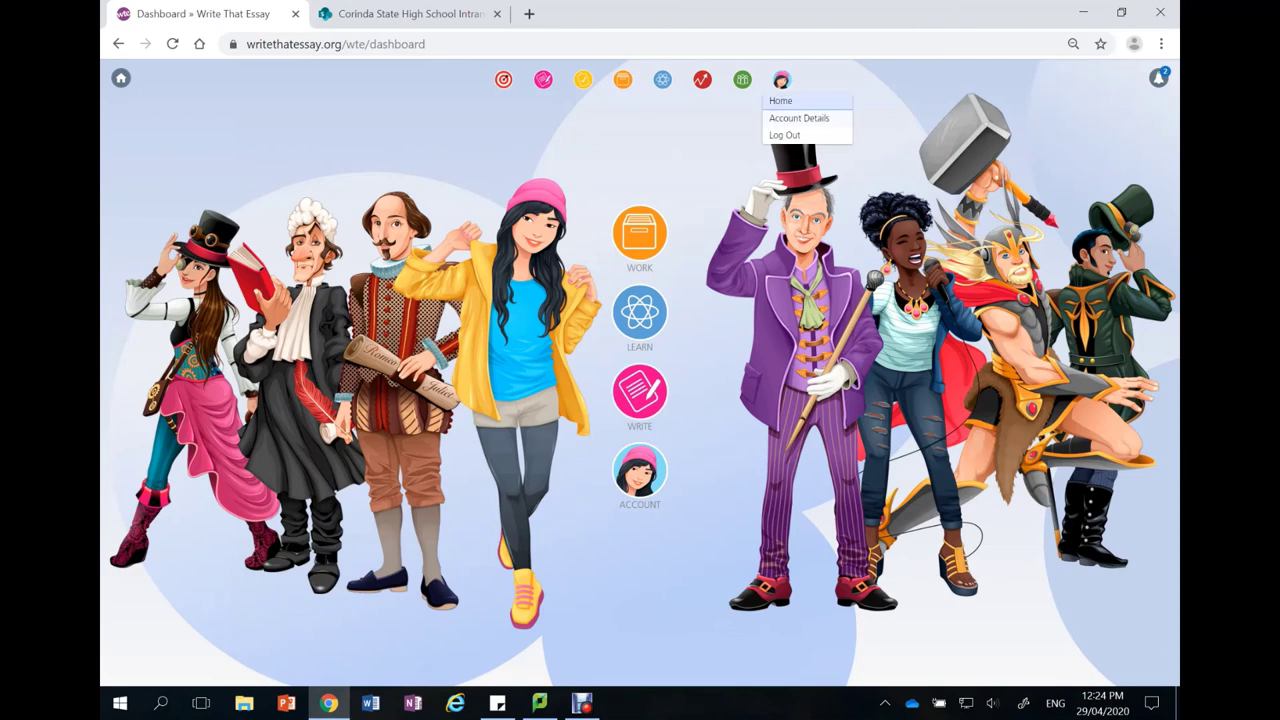
pyautogui.click(799, 118)
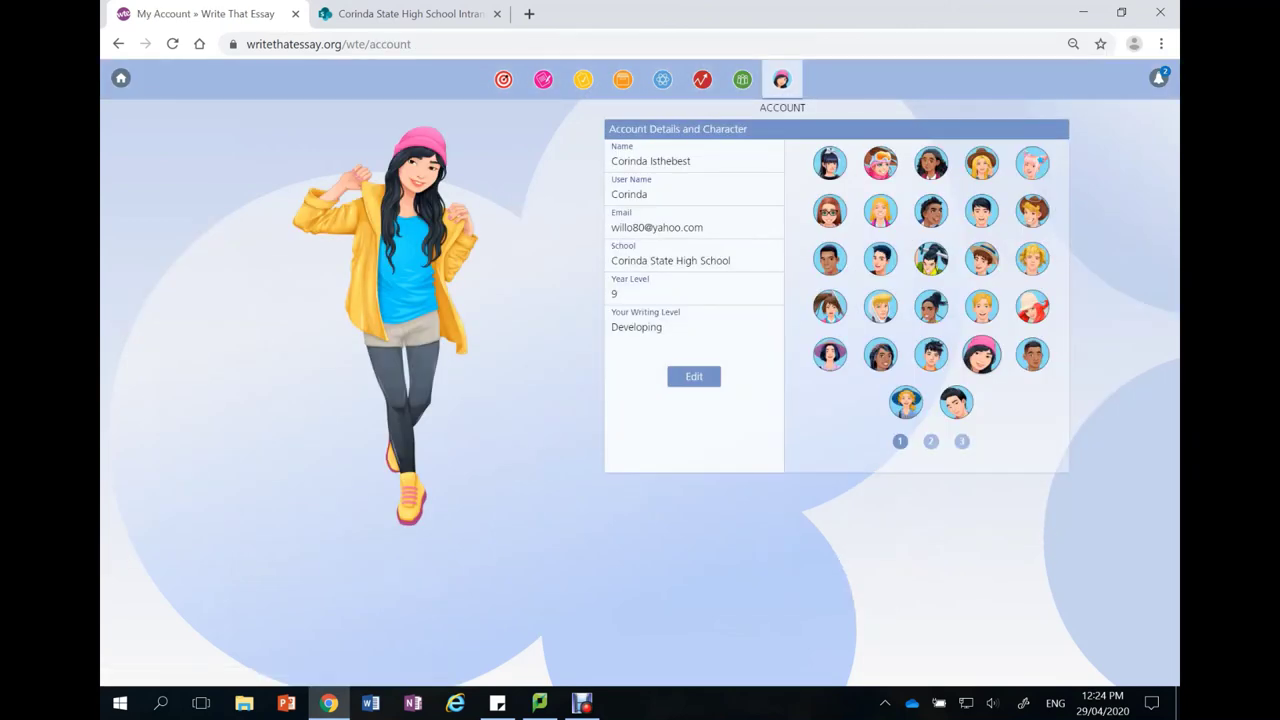
pyautogui.click(121, 78)
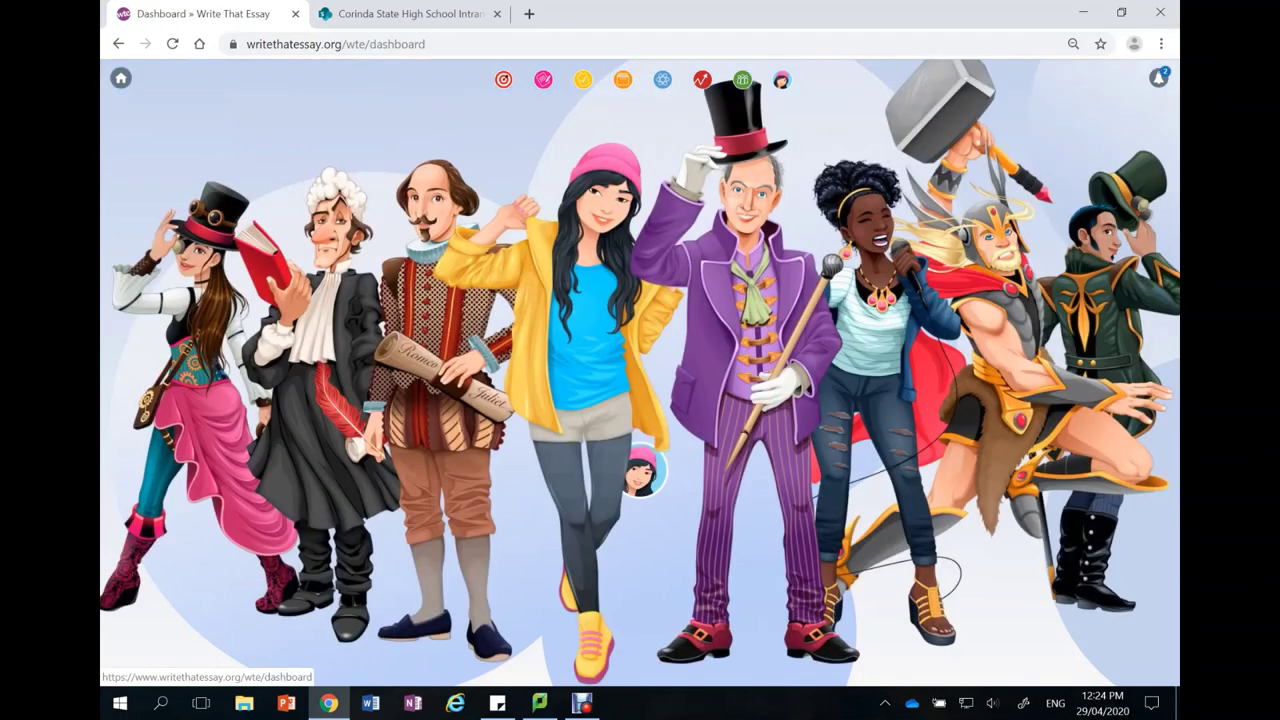